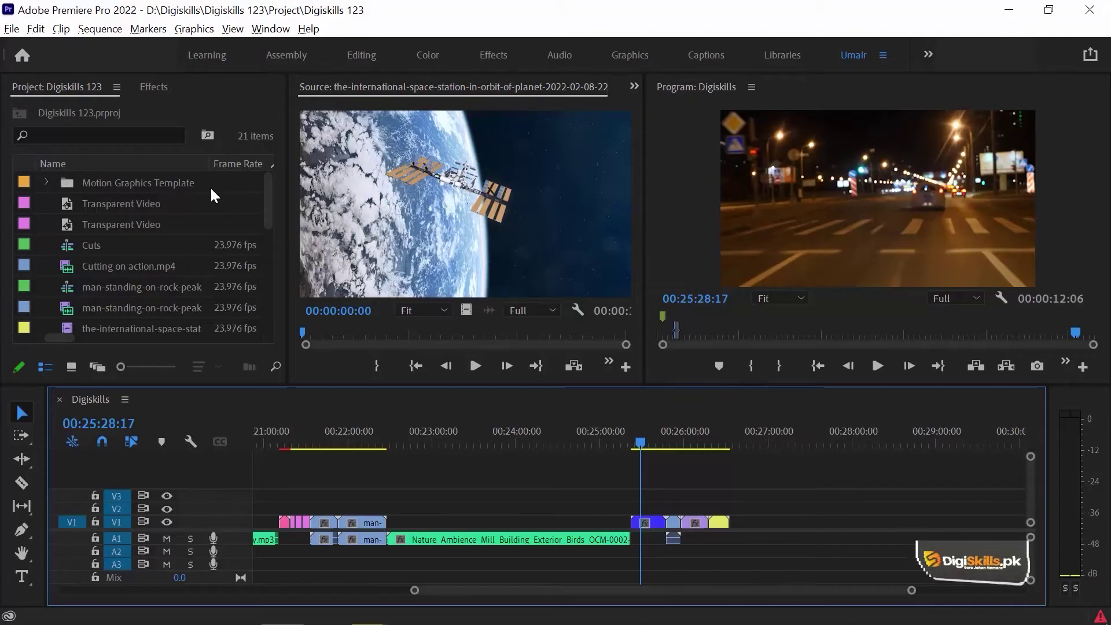
# - Move the Source Monitor playhead to 00:00:01:18 in the space-station clip and widen the Source Monitor
pyautogui.moveTo(315, 331); pyautogui.dragTo(334, 328)
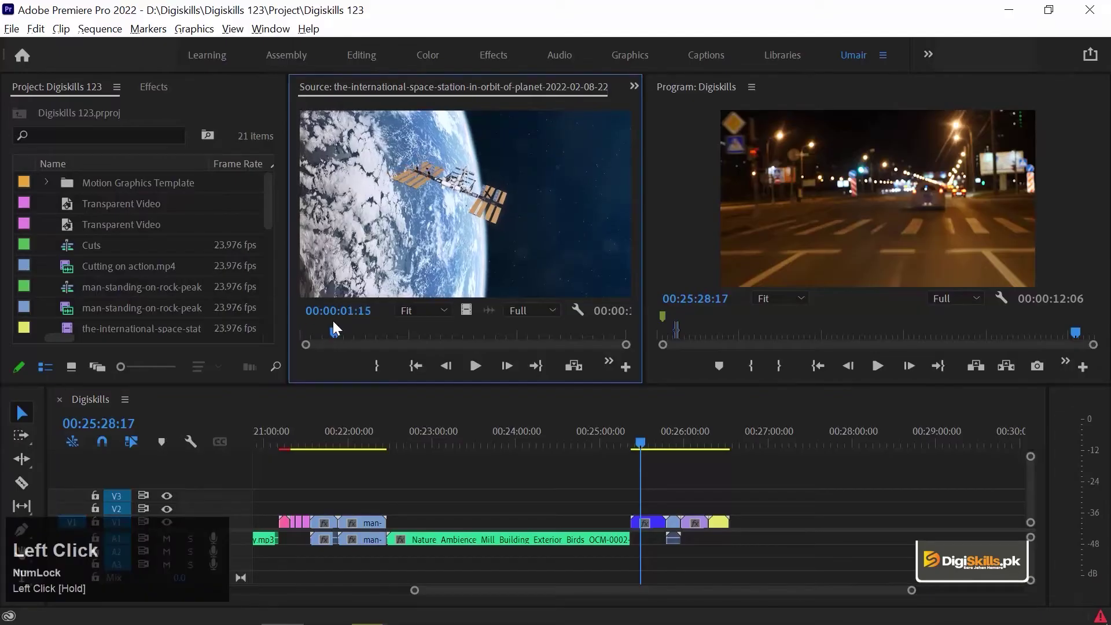
pyautogui.press('Right')
pyautogui.press('Right')
pyautogui.press('Right')
pyautogui.press('Right')
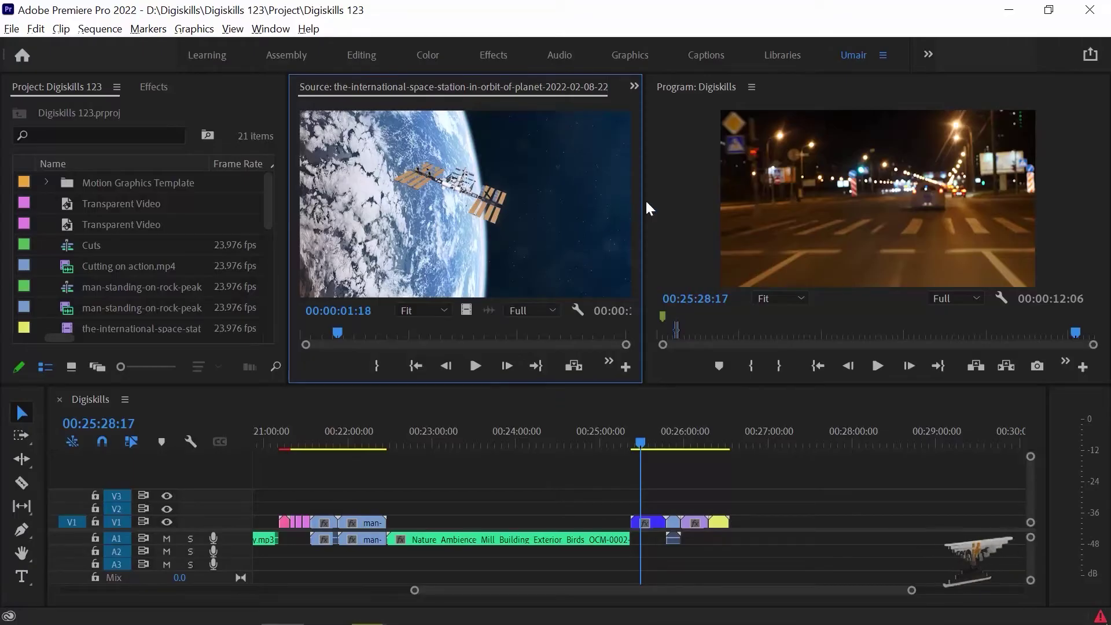
pyautogui.moveTo(642, 201); pyautogui.dragTo(694, 203)
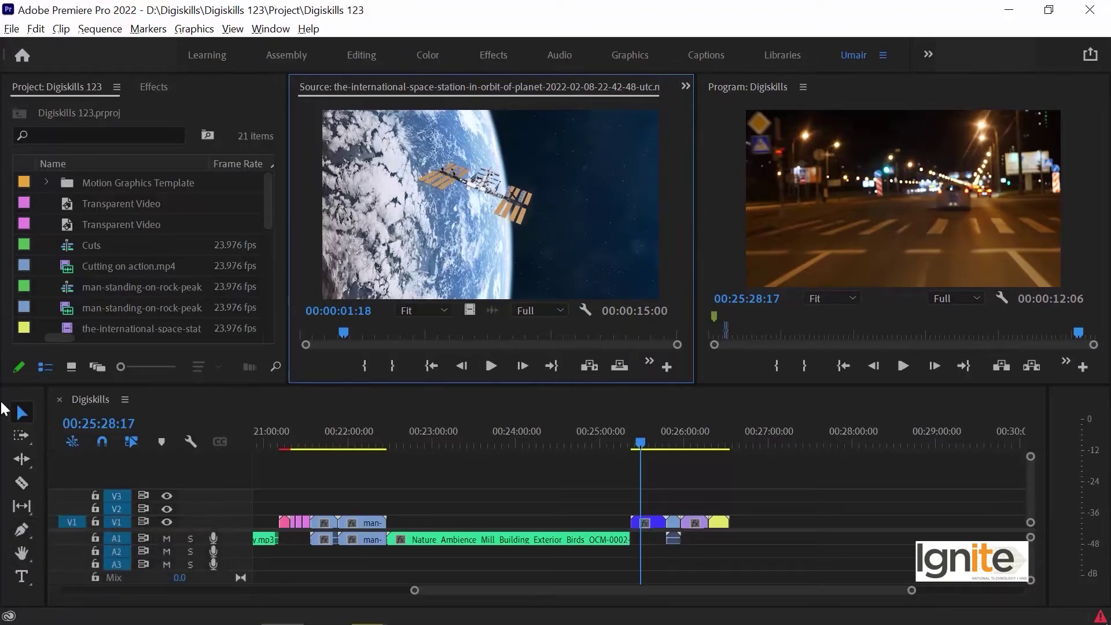
# - Activate the Rolling Edit, Razor and Slip tools in turn, and return to the Selection tool
pyautogui.click(23, 460)
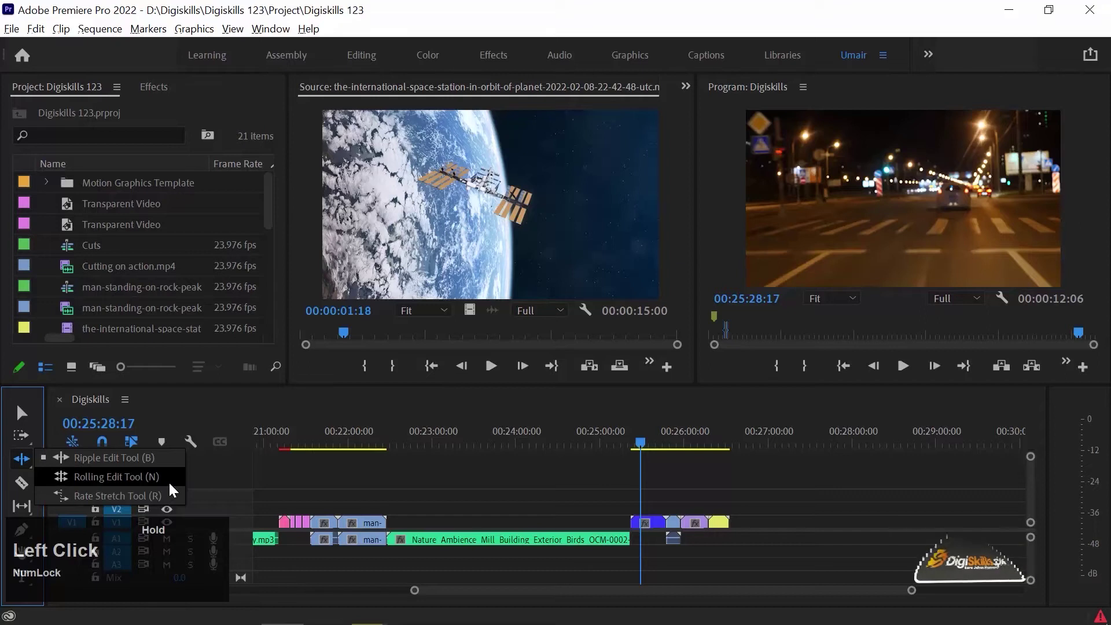
pyautogui.click(169, 482)
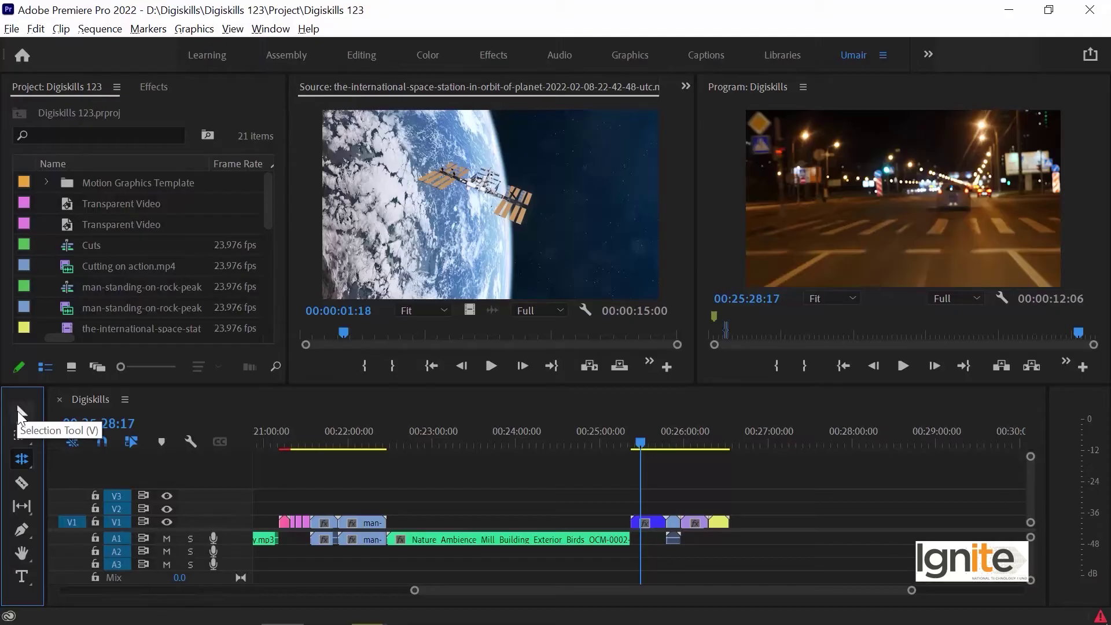
pyautogui.click(22, 483)
pyautogui.click(22, 505)
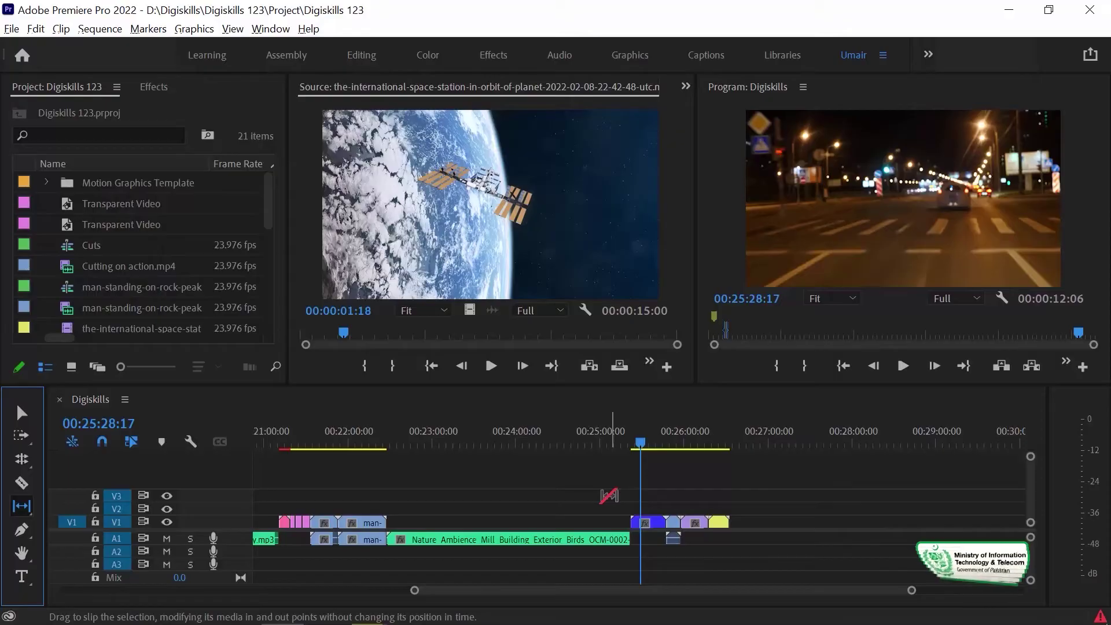
pyautogui.press('v')
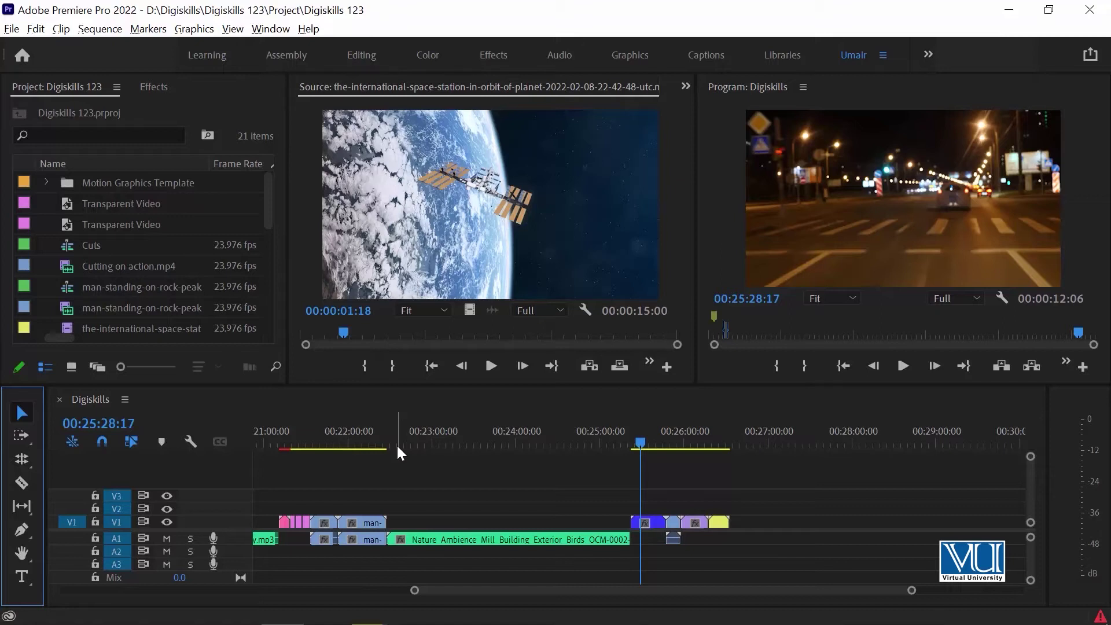
# - Review the commands for creating new items, and open the New Sequence settings and dismiss them
pyautogui.click(8, 33)
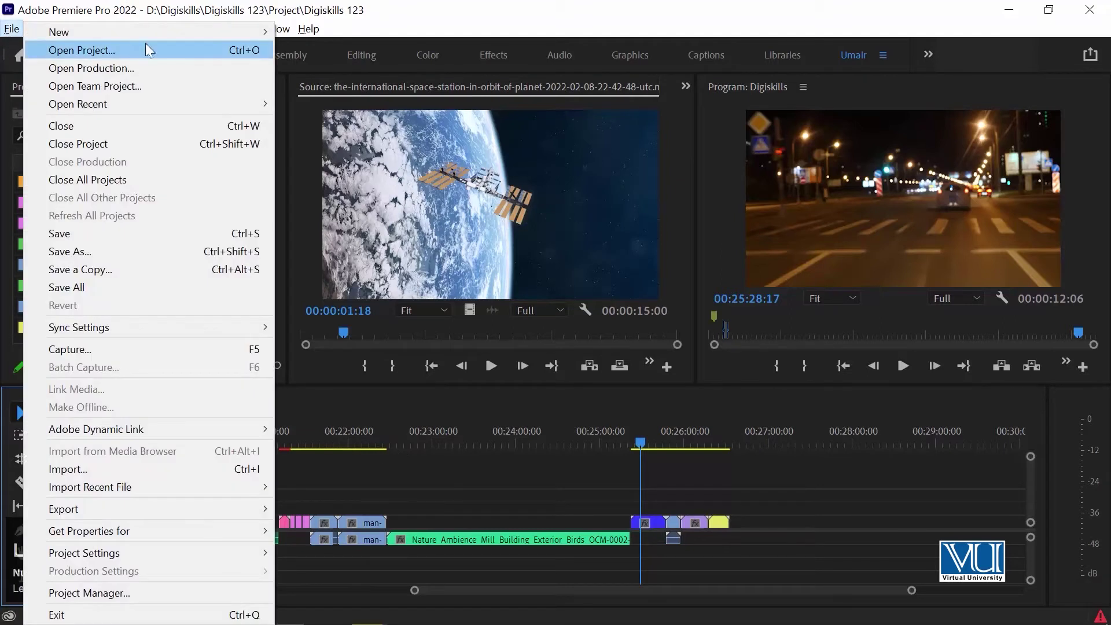
pyautogui.moveTo(71, 36)
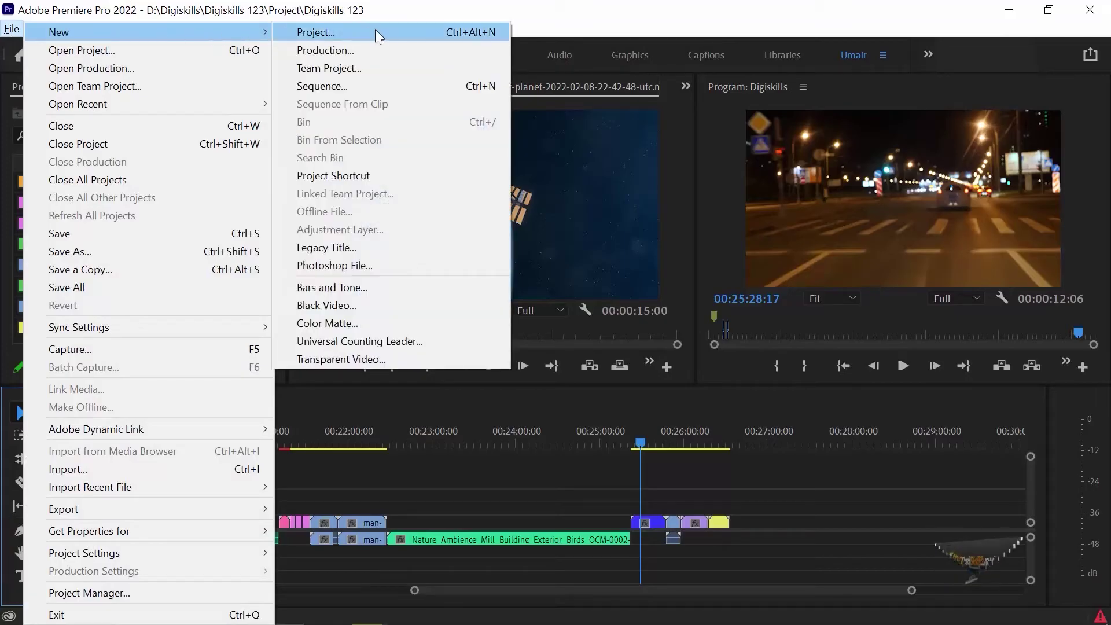
pyautogui.moveTo(258, 31)
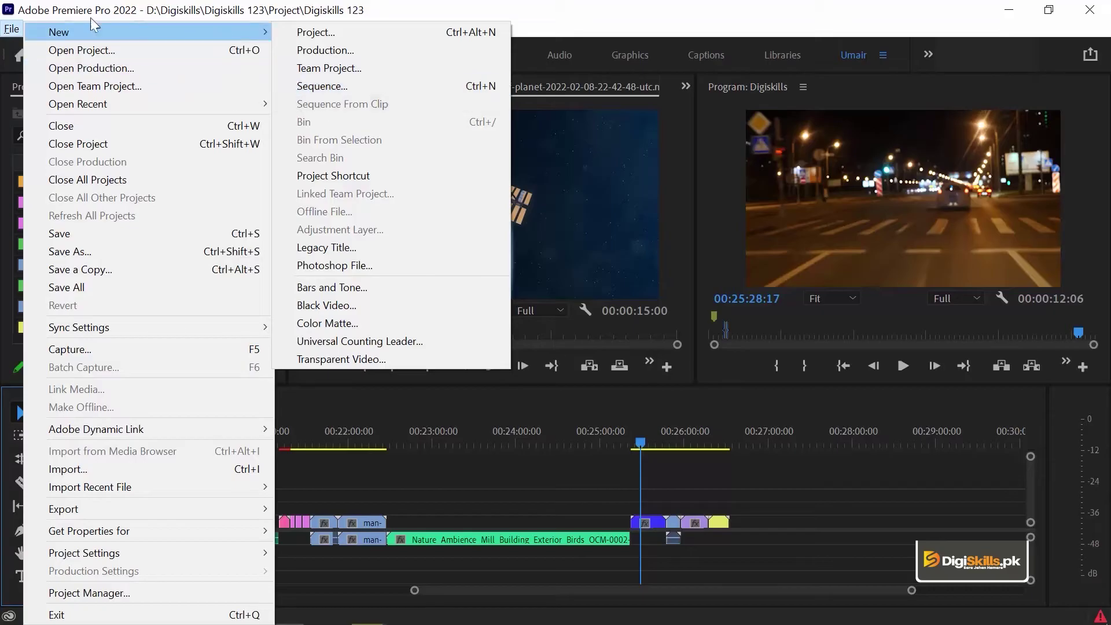
pyautogui.click(222, 104)
pyautogui.click(223, 103)
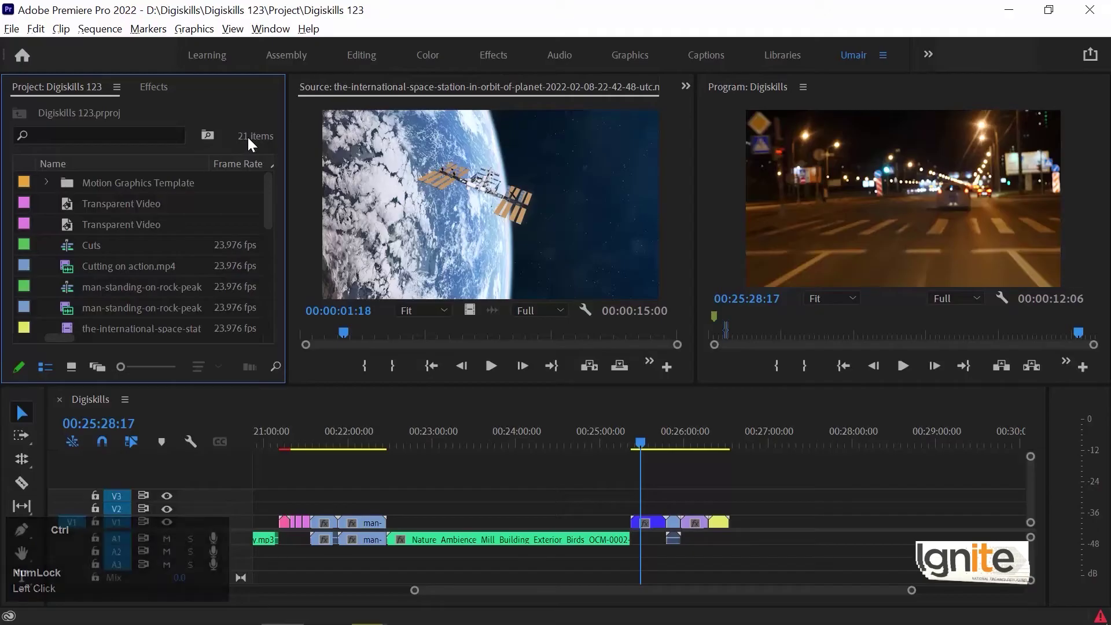
pyautogui.hotkey('ctrl', 'n')
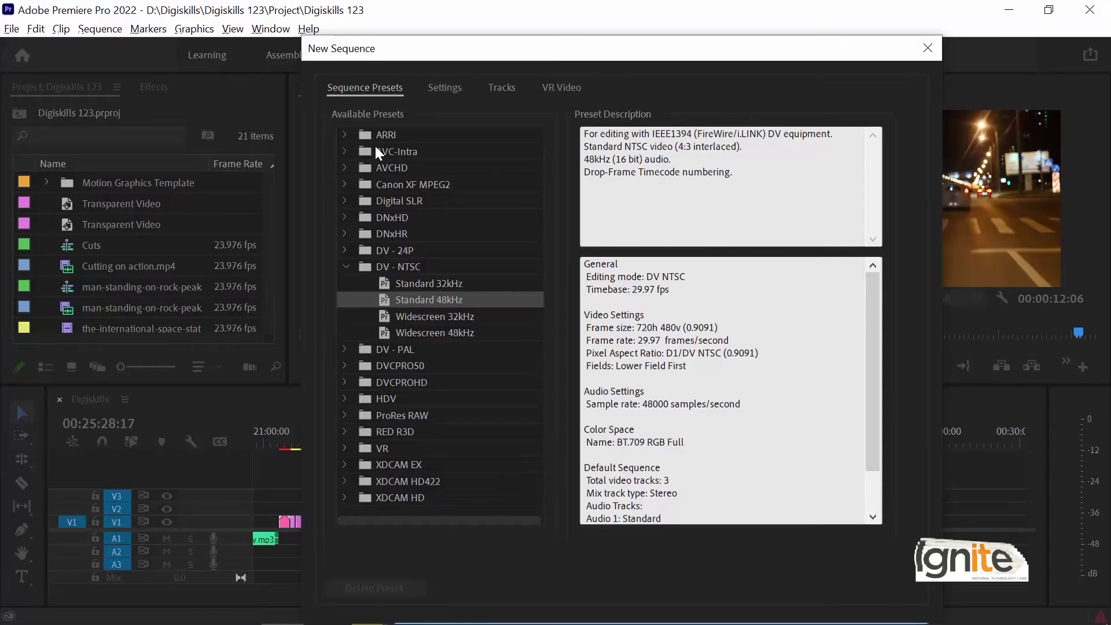
pyautogui.press('Escape')
pyautogui.click(35, 29)
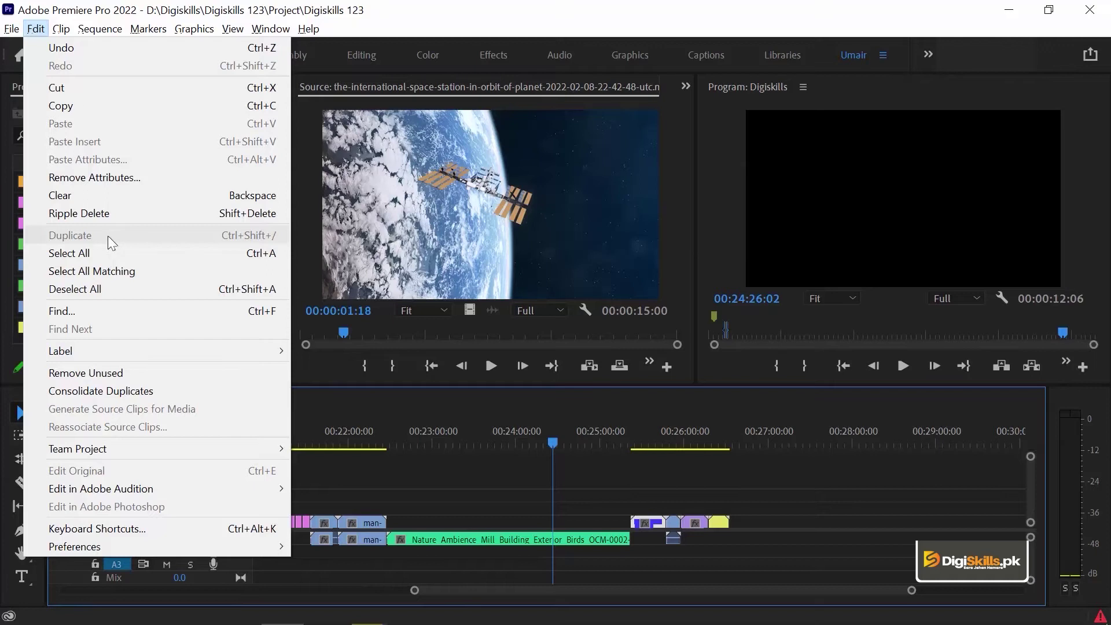
pyautogui.click(100, 28)
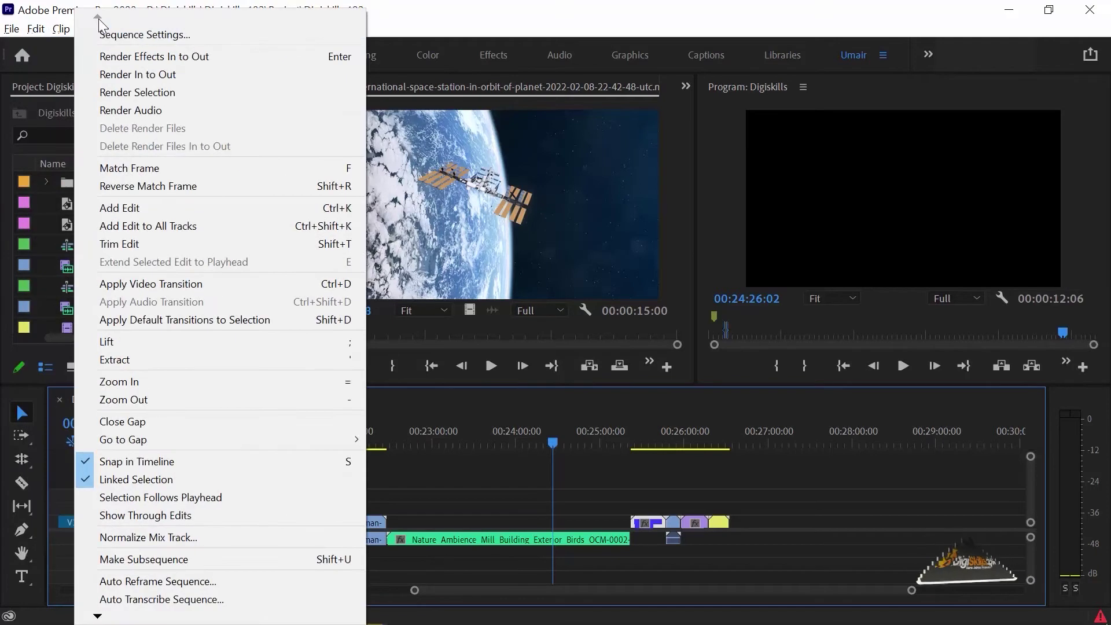
pyautogui.click(523, 7)
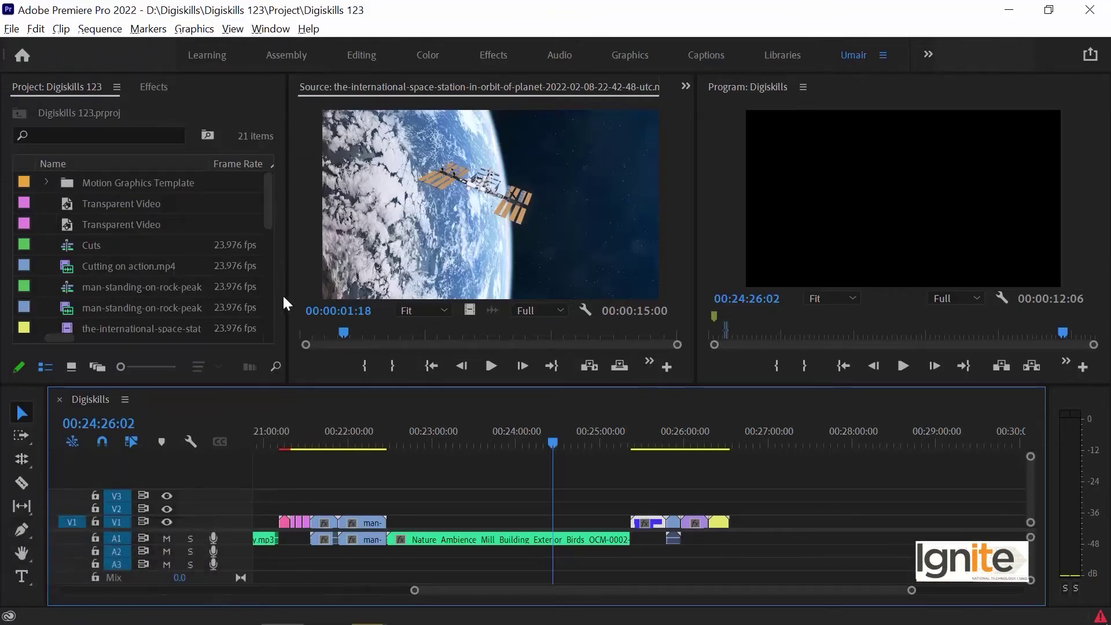
# - Place the timeline playhead at 00:22:08:04 within the man-standing-on-rock-peak clip
pyautogui.click(355, 432)
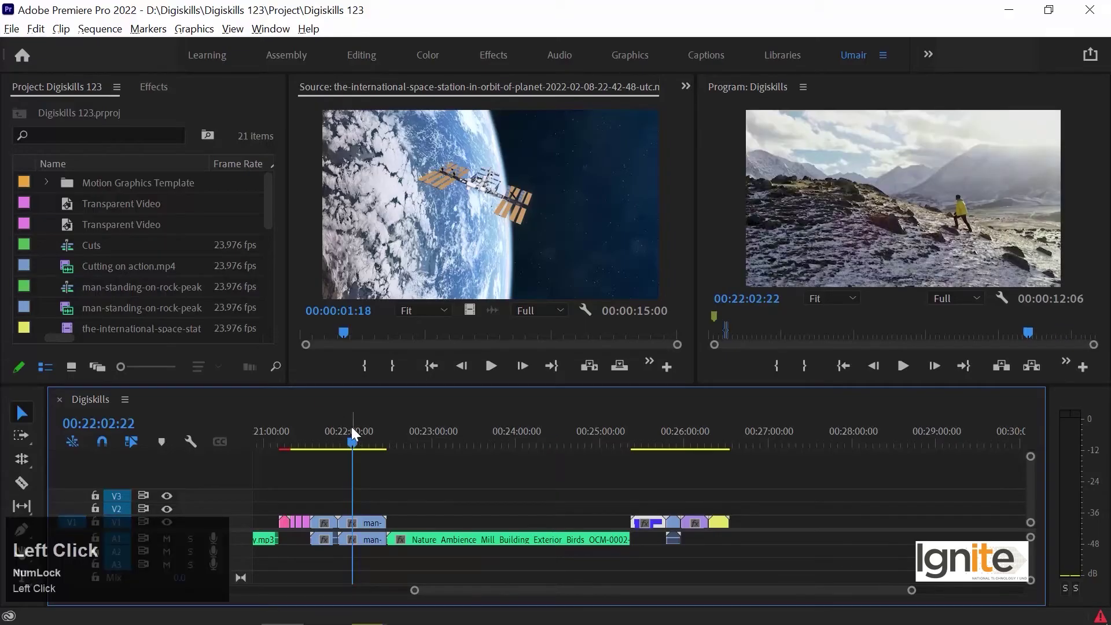
pyautogui.press('=')
pyautogui.press('=')
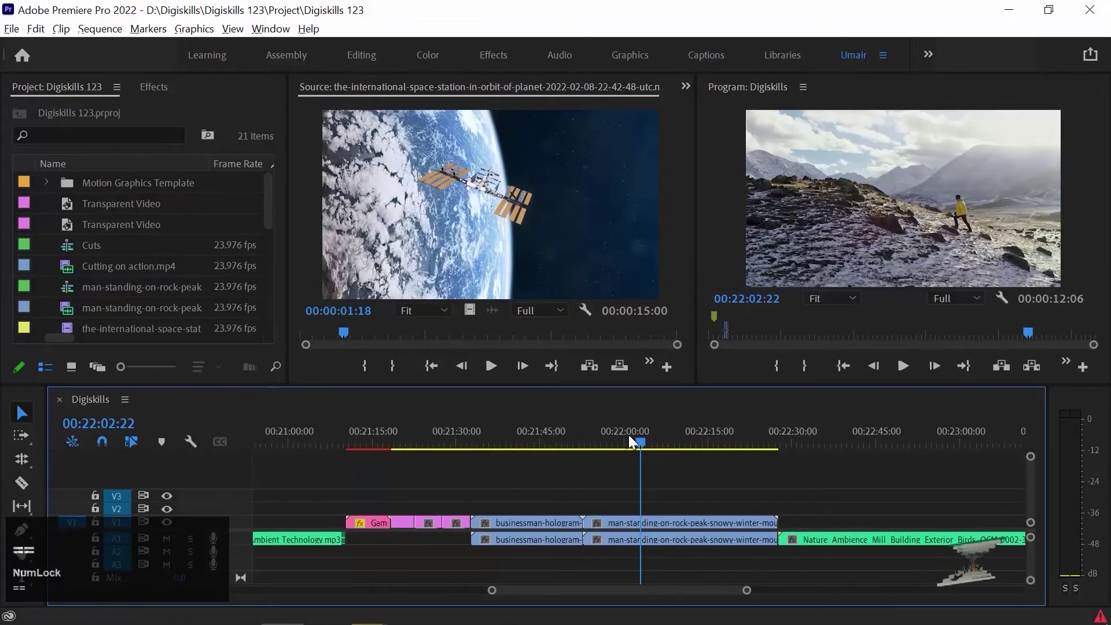
pyautogui.moveTo(640, 436); pyautogui.dragTo(671, 431)
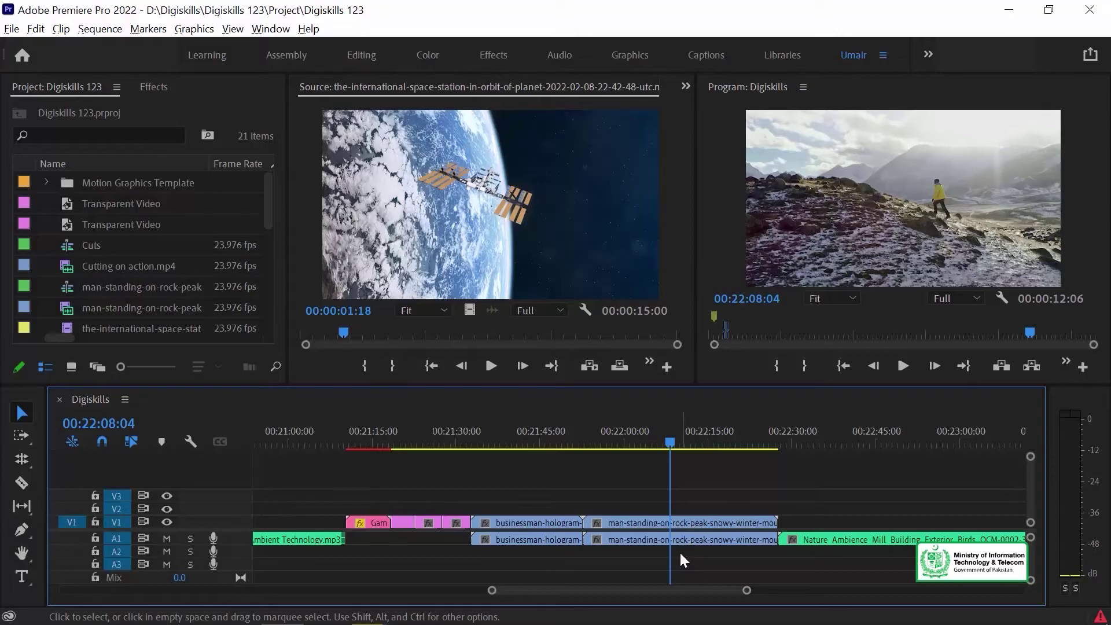
# - Split the man-standing-on-rock-peak clip at the playhead, select each half to check the cut, and undo the split
pyautogui.hotkey('ctrl', 'k')
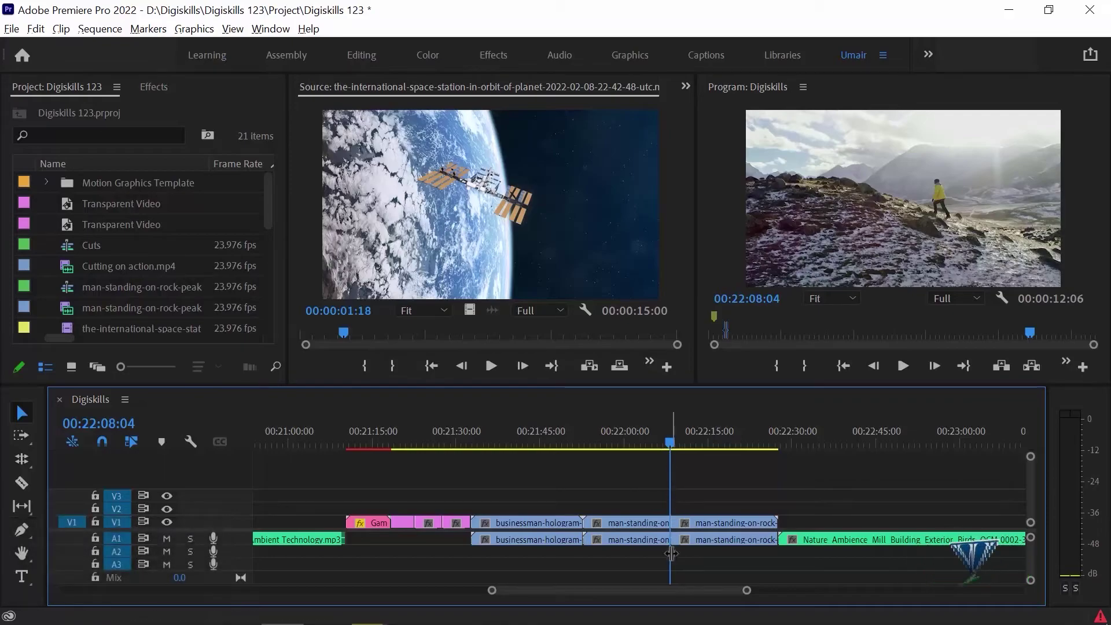
pyautogui.click(689, 522)
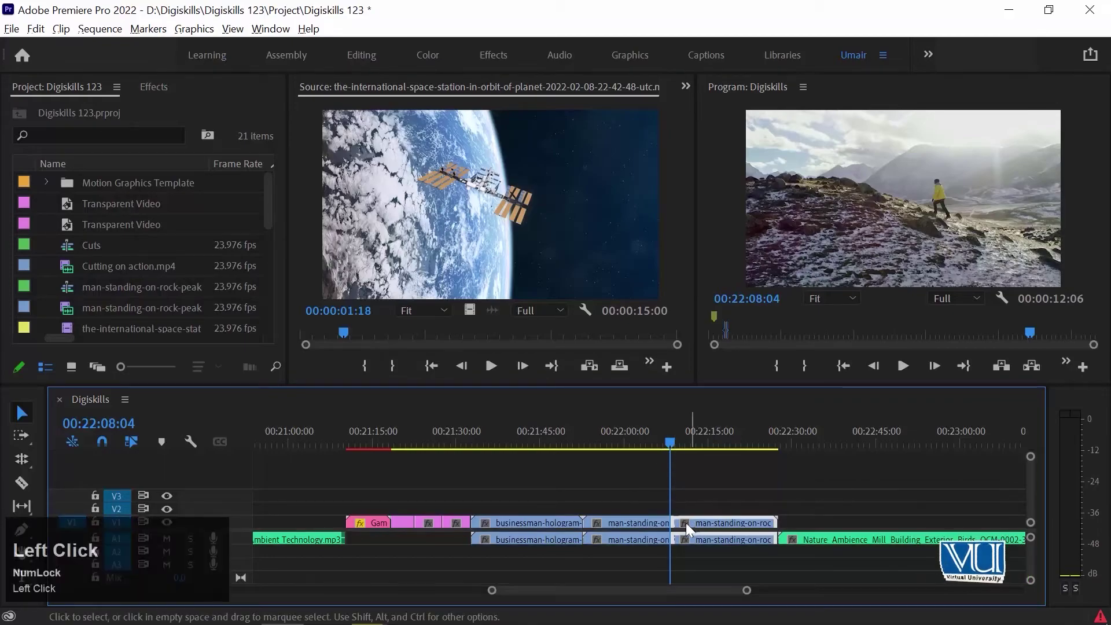
pyautogui.click(657, 523)
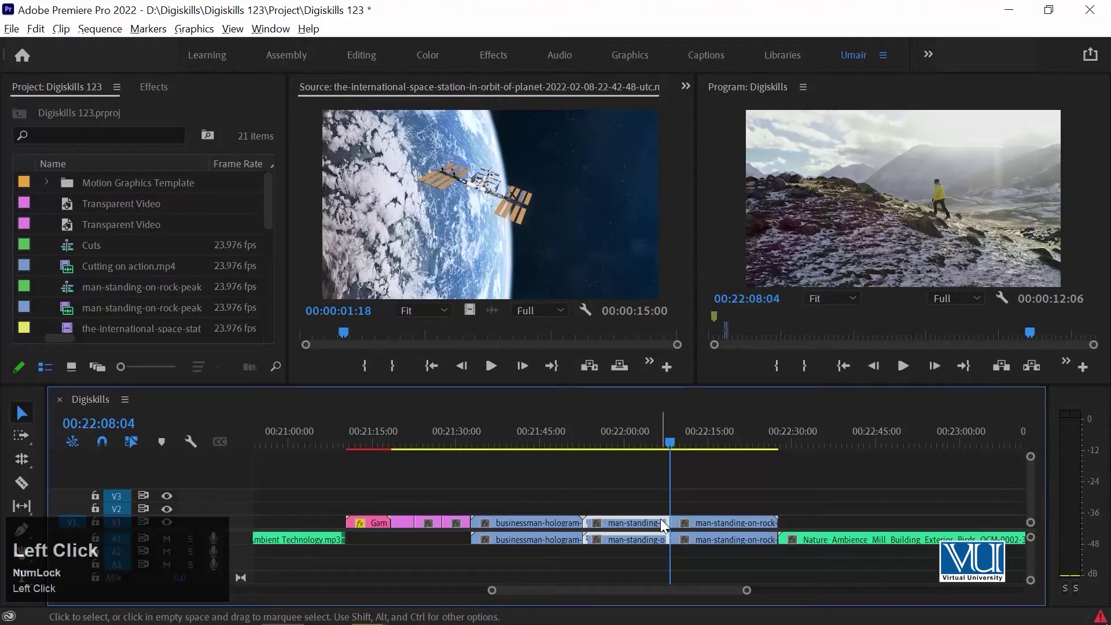
pyautogui.hotkey('ctrl', 'z')
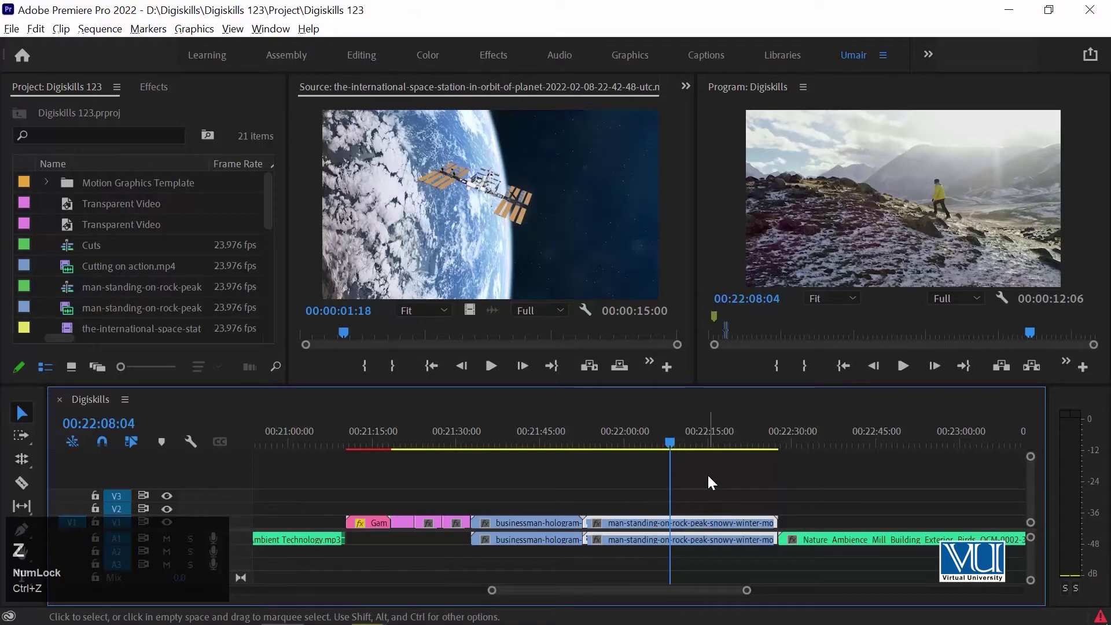
# - Duplicate the man-standing-on-rock-peak video clip onto tracks V2 and V3, aligned directly above the original
pyautogui.click(707, 474)
pyautogui.moveTo(658, 517); pyautogui.dragTo(639, 497)
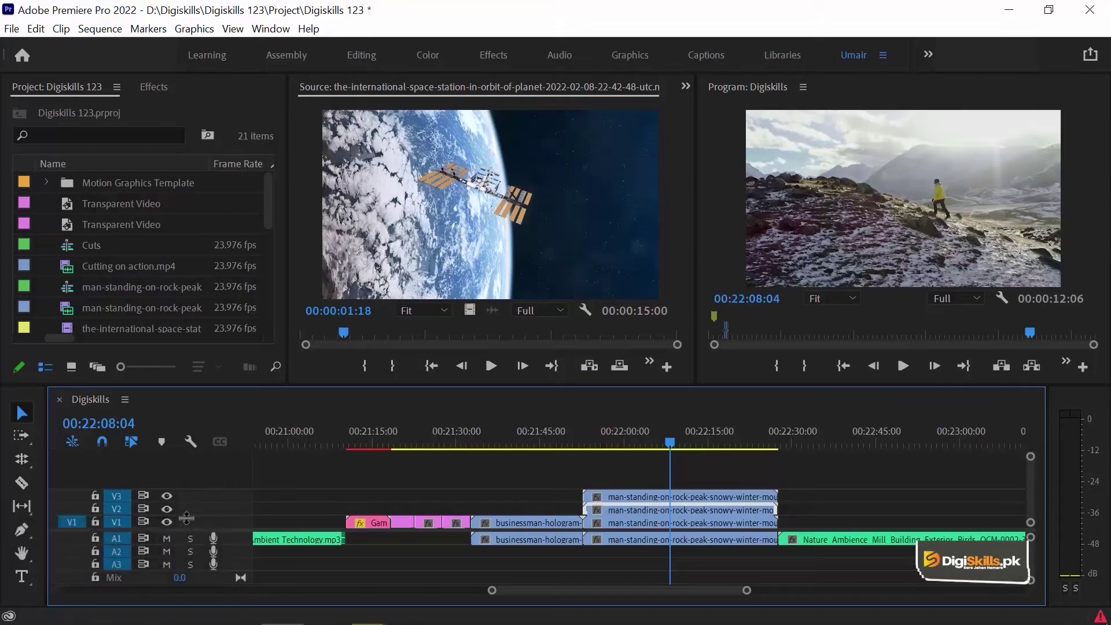
pyautogui.click(701, 463)
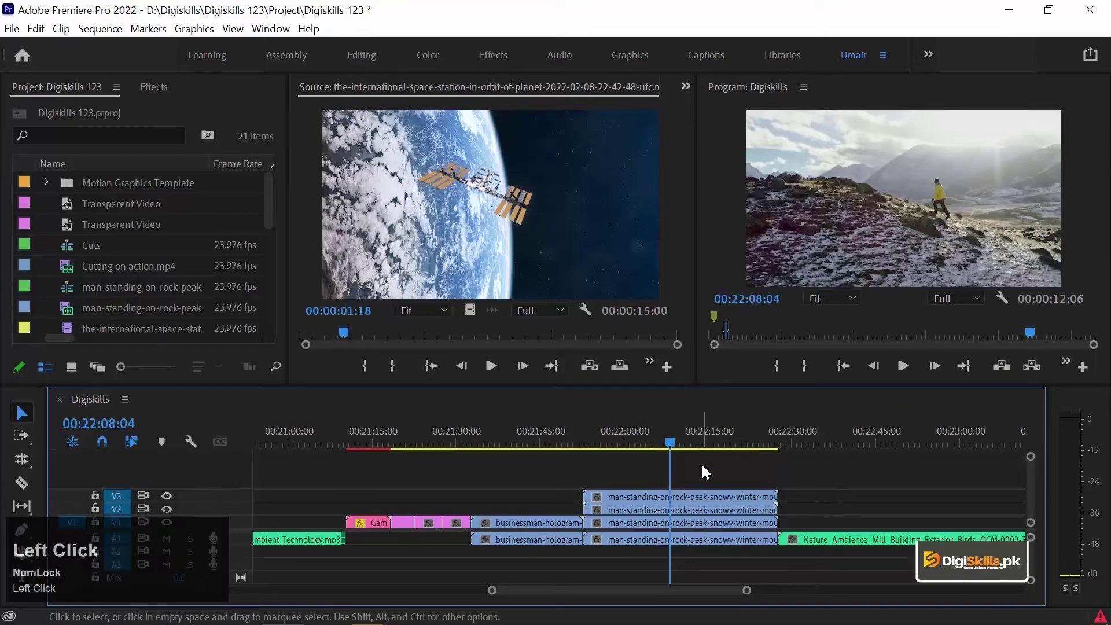
# - Split the stacked clips on all tracks at 00:22:08:04, select their first halves, and undo the split
pyautogui.hotkey('ctrl', 'k')
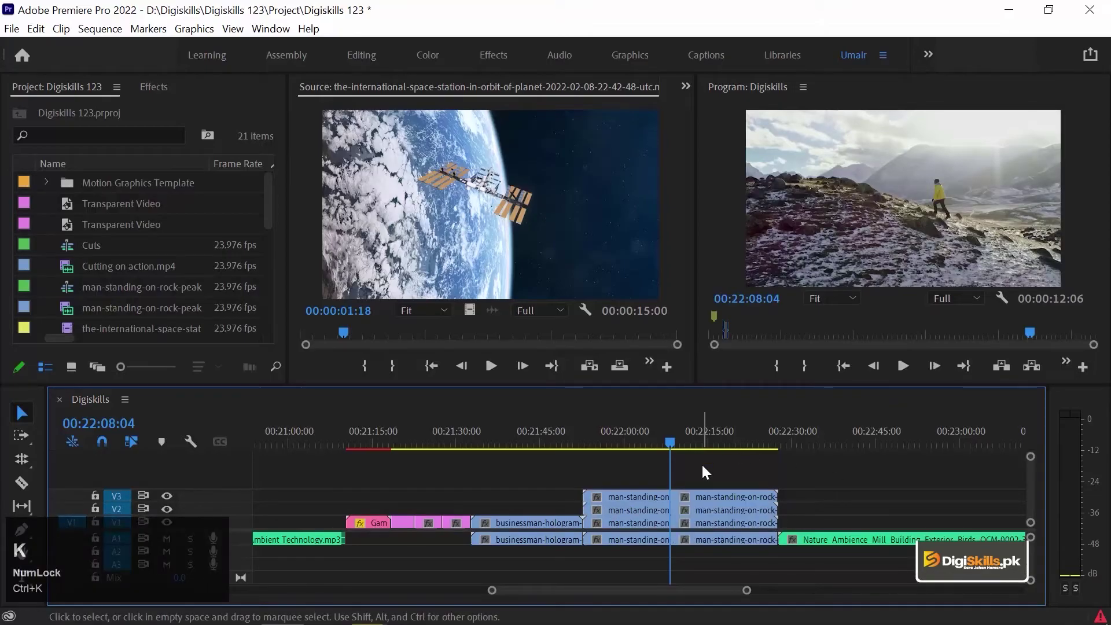
pyautogui.click(692, 511)
pyautogui.moveTo(620, 477); pyautogui.dragTo(637, 547)
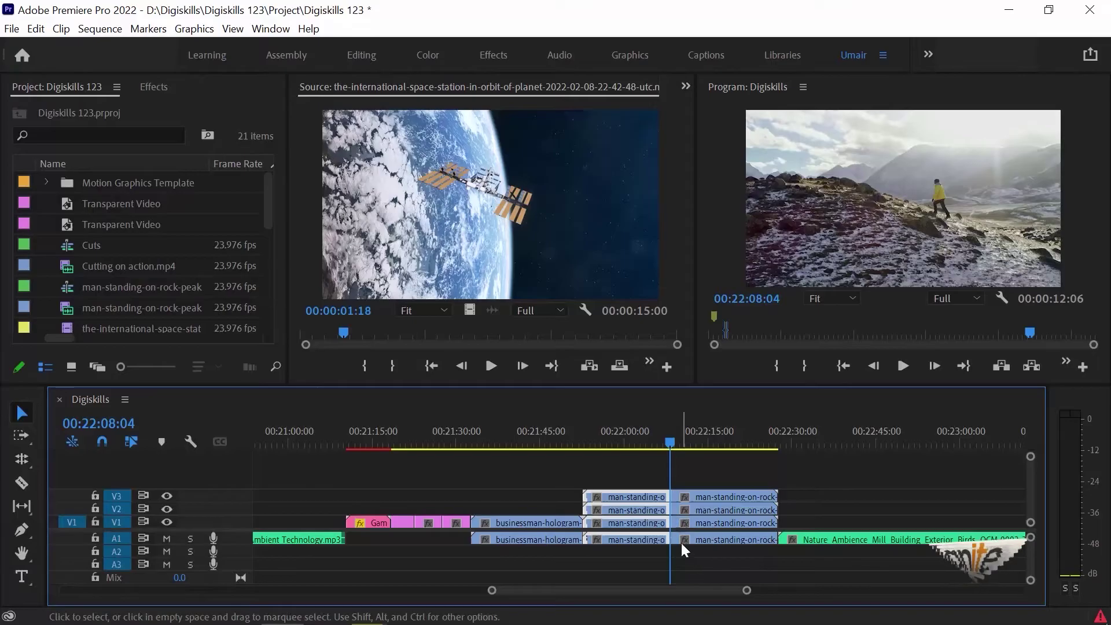
pyautogui.hotkey('ctrl', 'z')
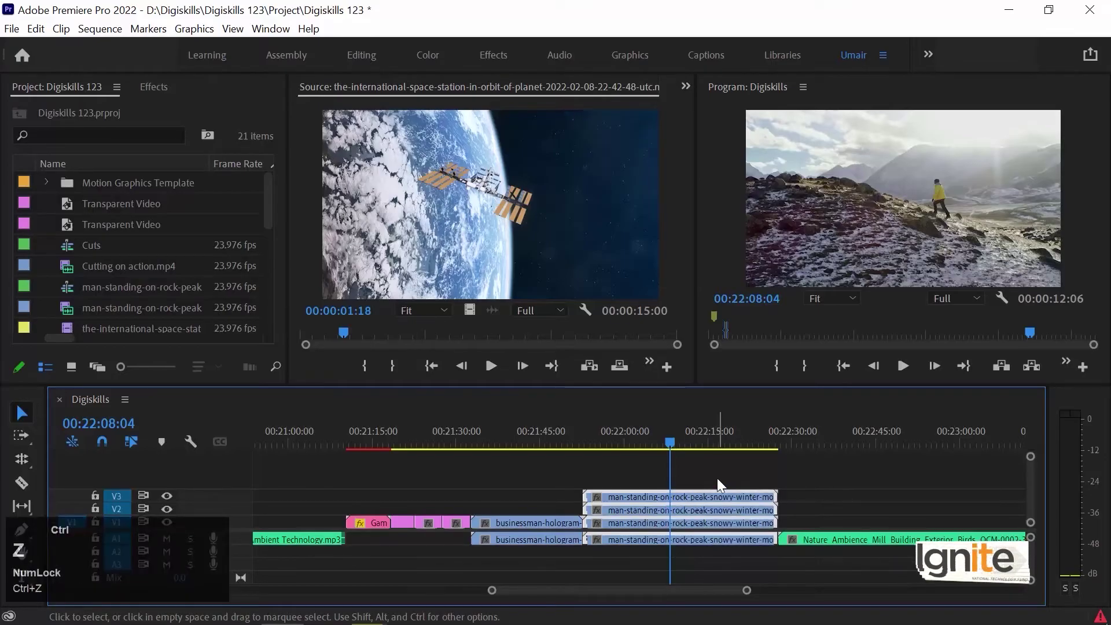
# - Split only the stacked clips on V2 and V1 at 00:22:08:04, check the resulting pieces, and undo the split
pyautogui.click(693, 494)
pyautogui.keyDown('shift'); pyautogui.click(686, 519); pyautogui.keyUp('shift')
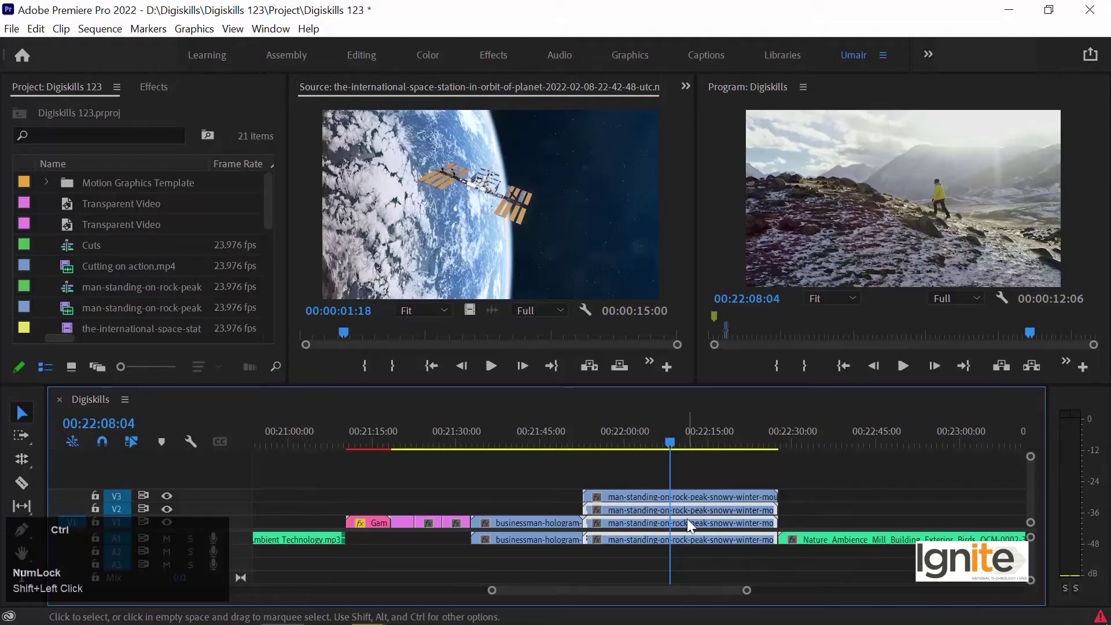
pyautogui.hotkey('ctrl', 'k')
pyautogui.click(700, 477)
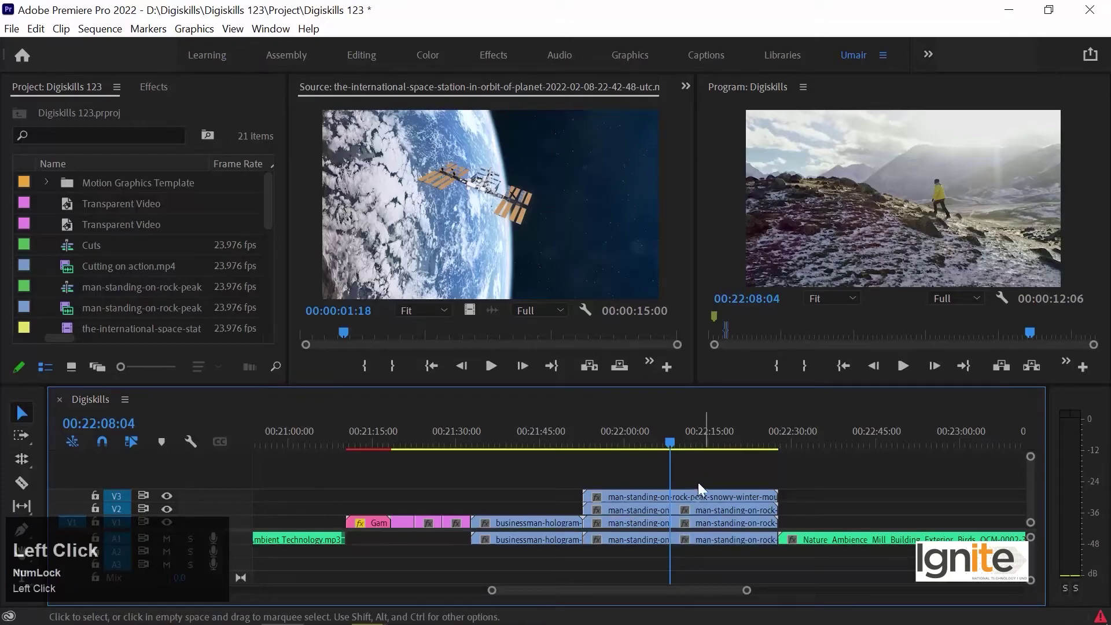
pyautogui.click(654, 496)
pyautogui.click(656, 521)
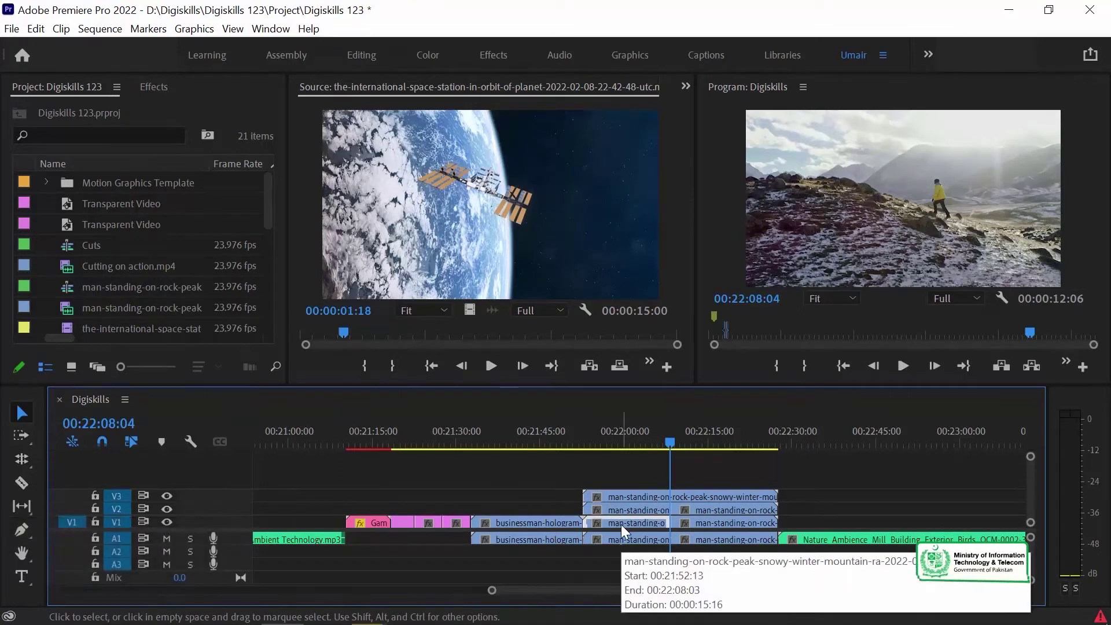
pyautogui.hotkey('ctrl', 'z')
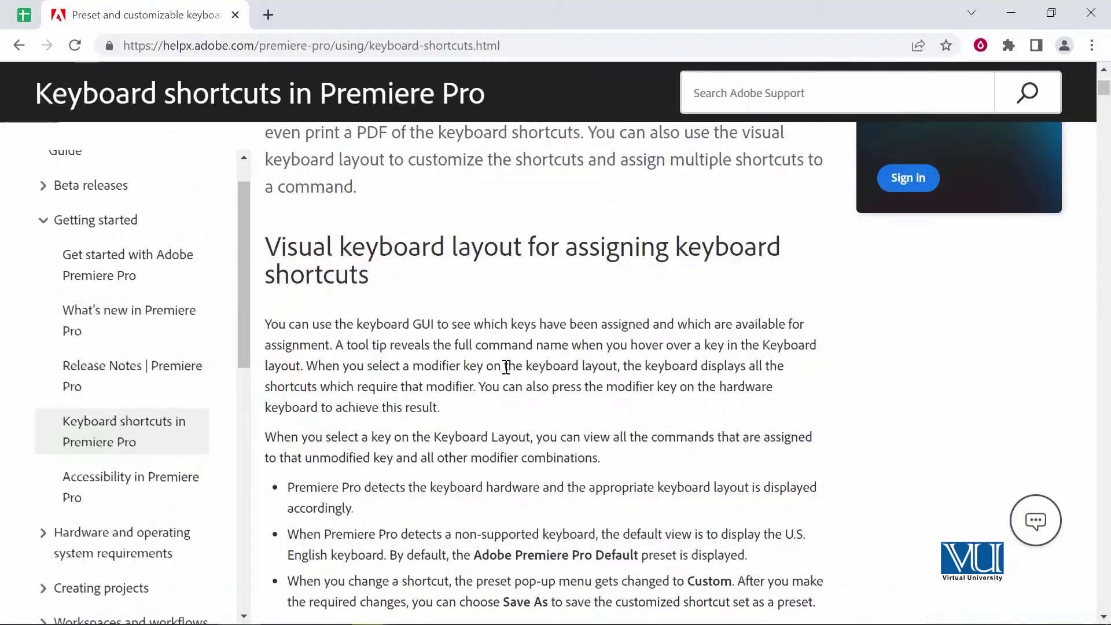
# - Switch to the browser and read Adobe's Premiere Pro keyboard shortcuts page down to the default File shortcuts table
pyautogui.scroll(-5, 506, 367)
pyautogui.scroll(-4, 506, 367)
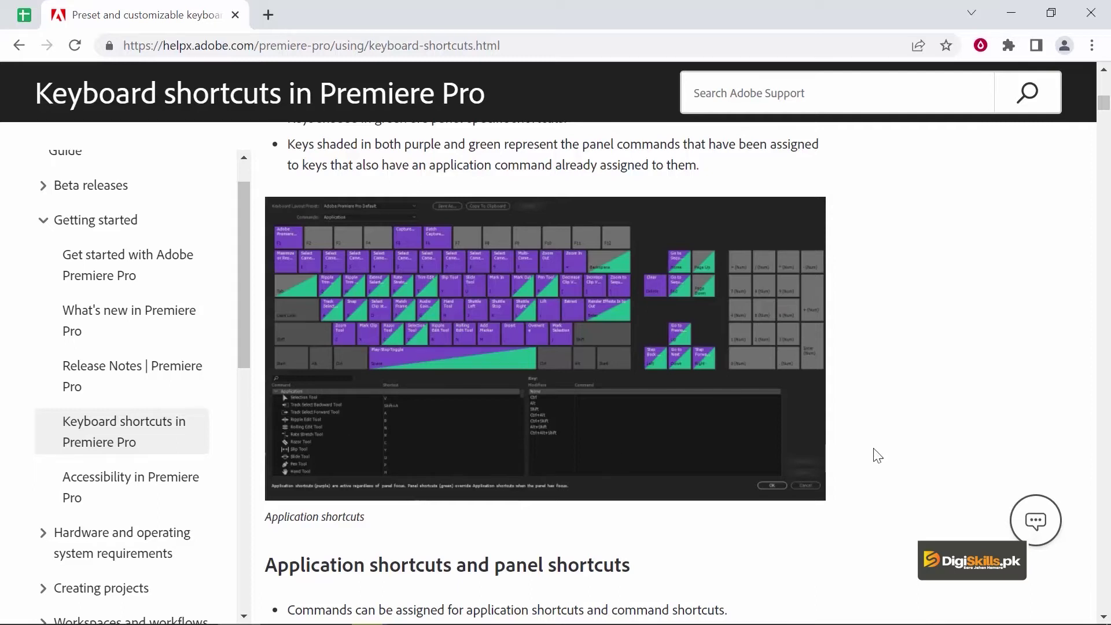
pyautogui.scroll(-6, 938, 373)
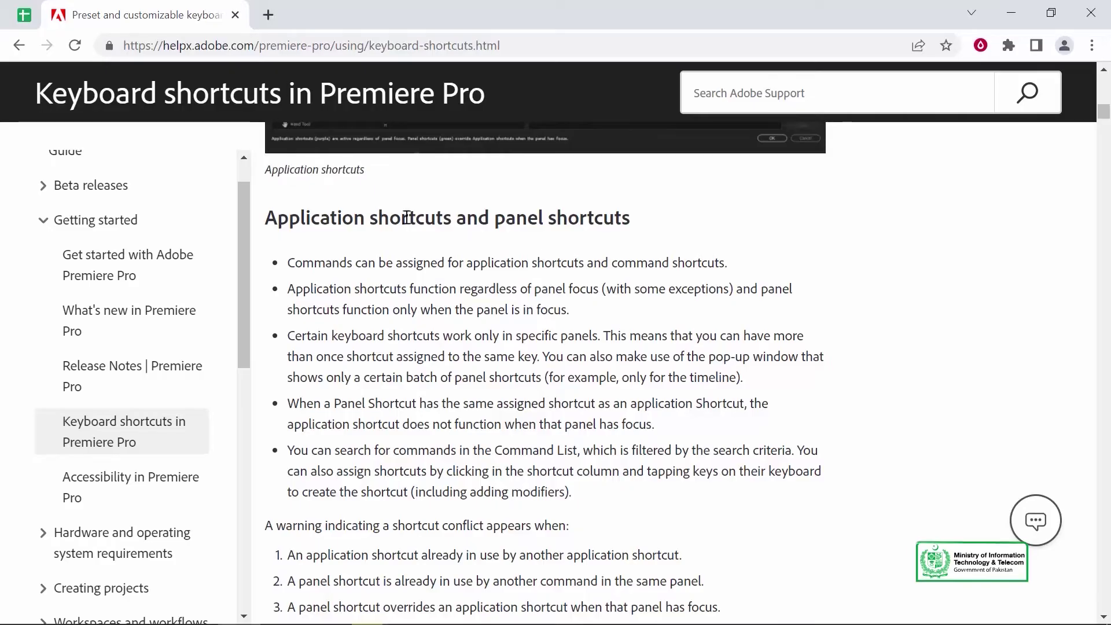
pyautogui.scroll(-2, 666, 350)
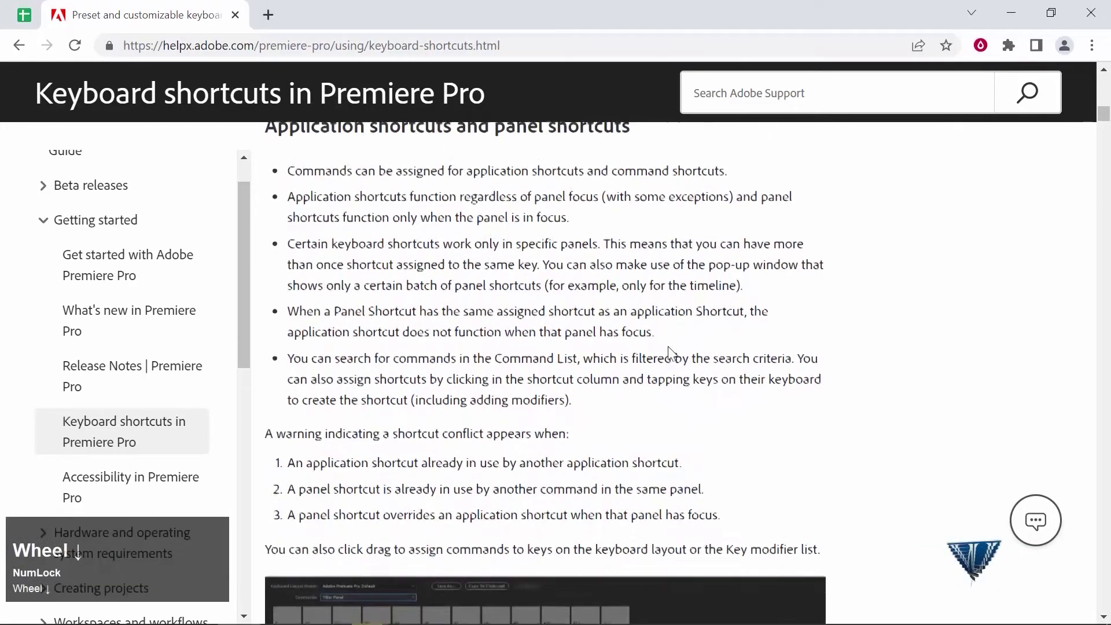
pyautogui.scroll(-10, 667, 346)
pyautogui.scroll(-7, 712, 341)
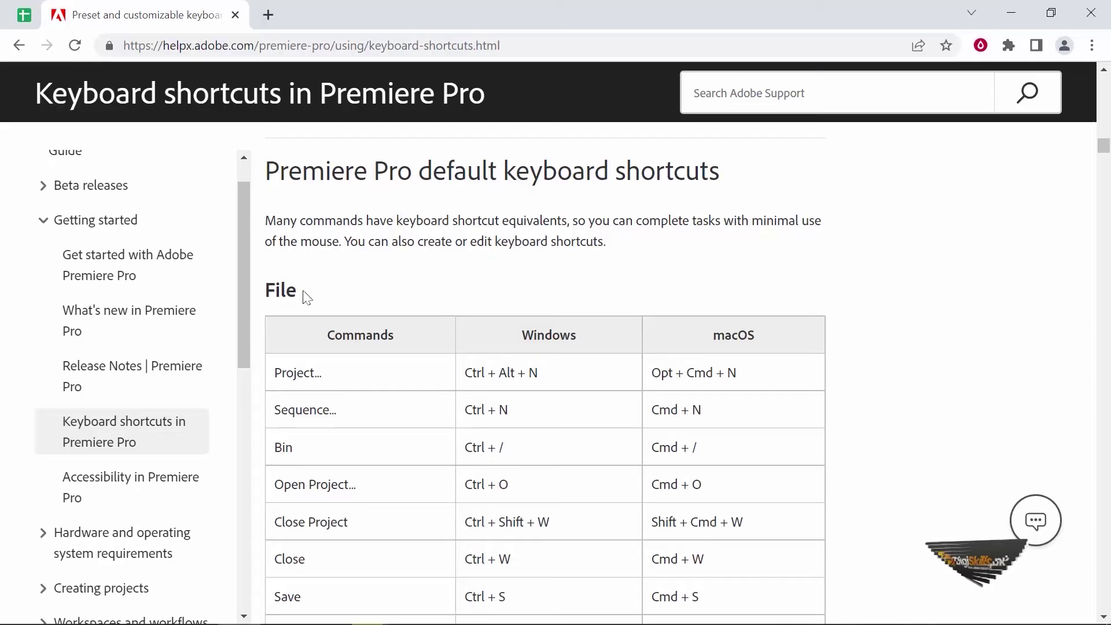
# - Read the default File, Edit, Clip and Sequence shortcut tables, comparing their Windows and macOS columns
pyautogui.scroll(-4, 687, 376)
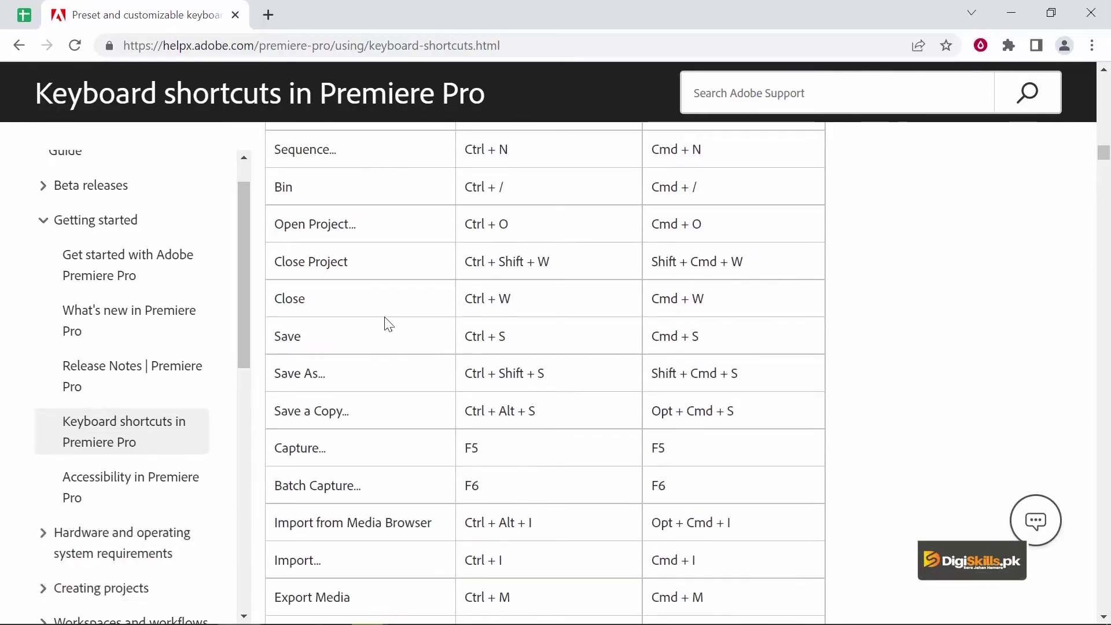
pyautogui.scroll(-3, 389, 324)
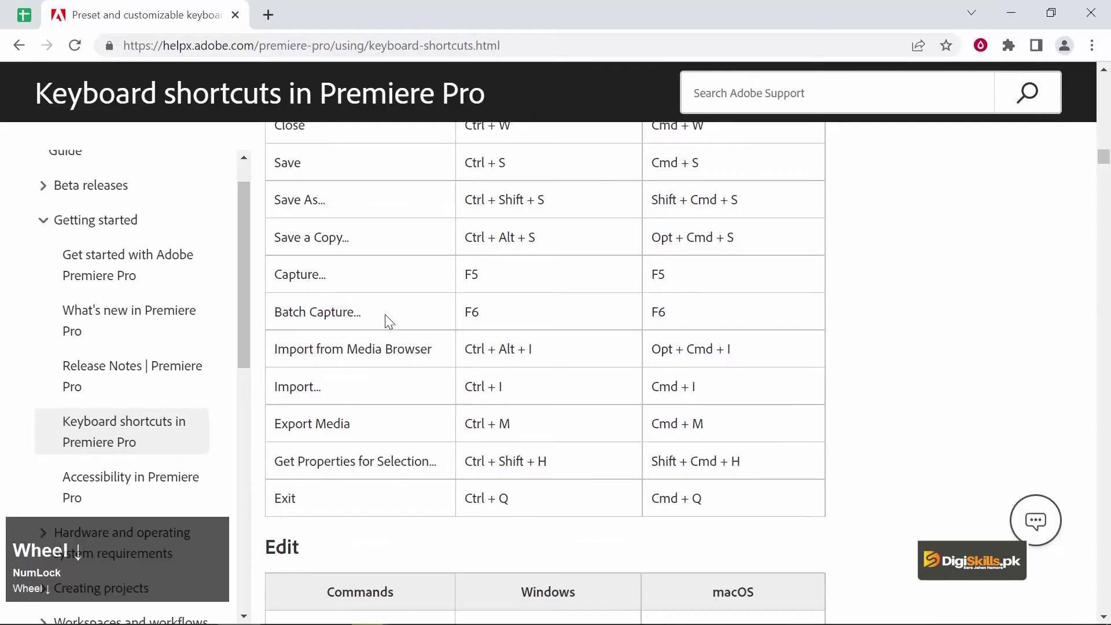
pyautogui.scroll(-3, 389, 321)
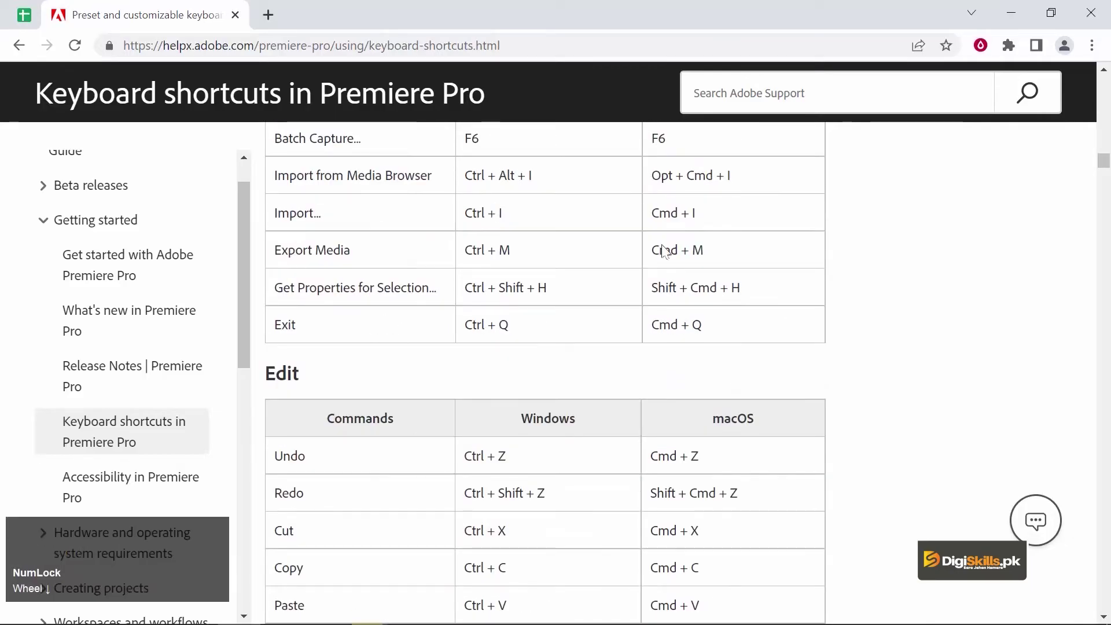
pyautogui.doubleClick(593, 418)
pyautogui.moveTo(755, 419); pyautogui.dragTo(701, 421)
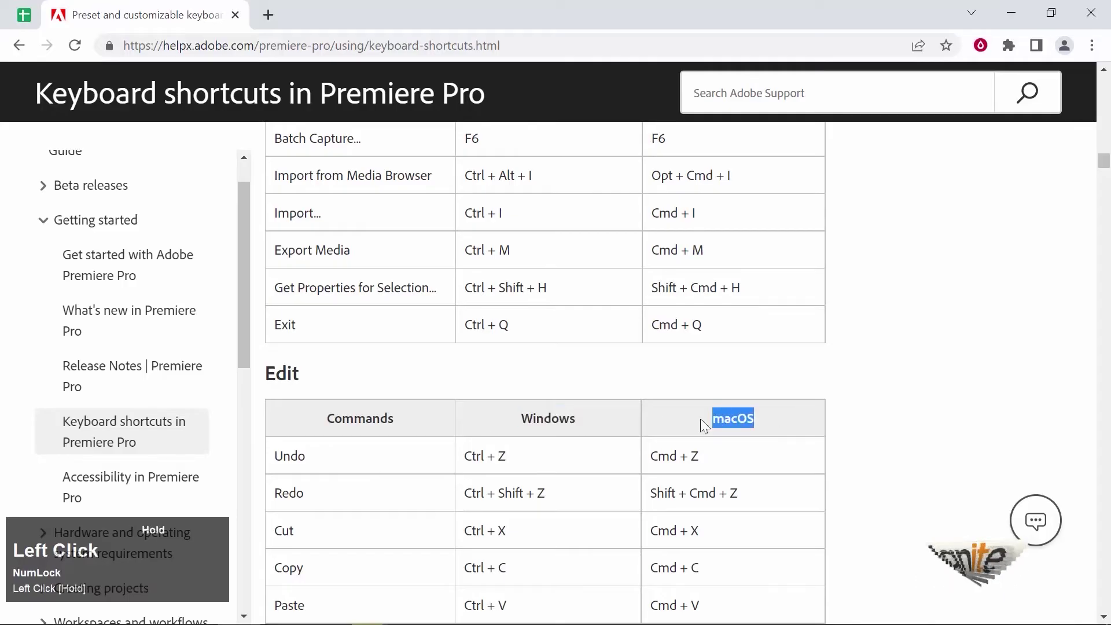
pyautogui.click(907, 412)
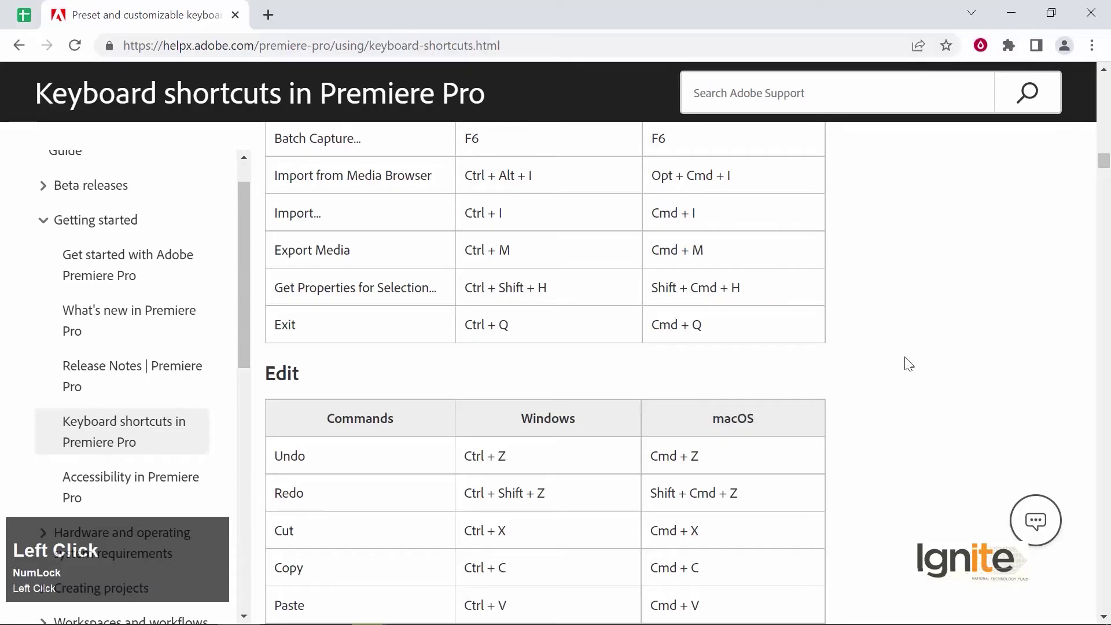
pyautogui.scroll(-4, 907, 363)
pyautogui.scroll(-5, 907, 358)
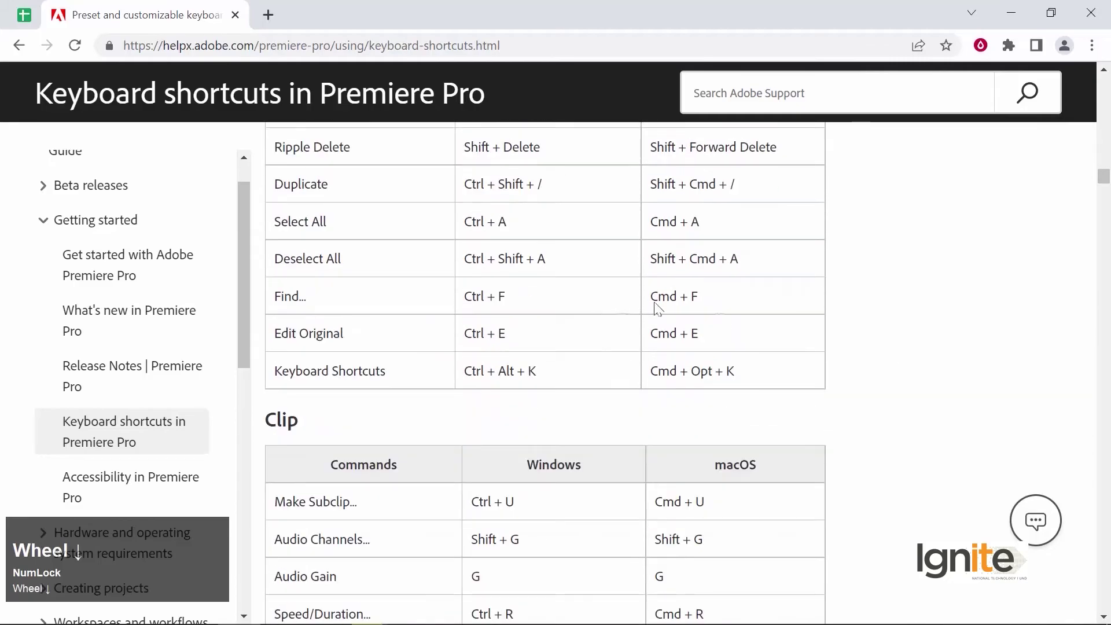
pyautogui.scroll(-6, 723, 312)
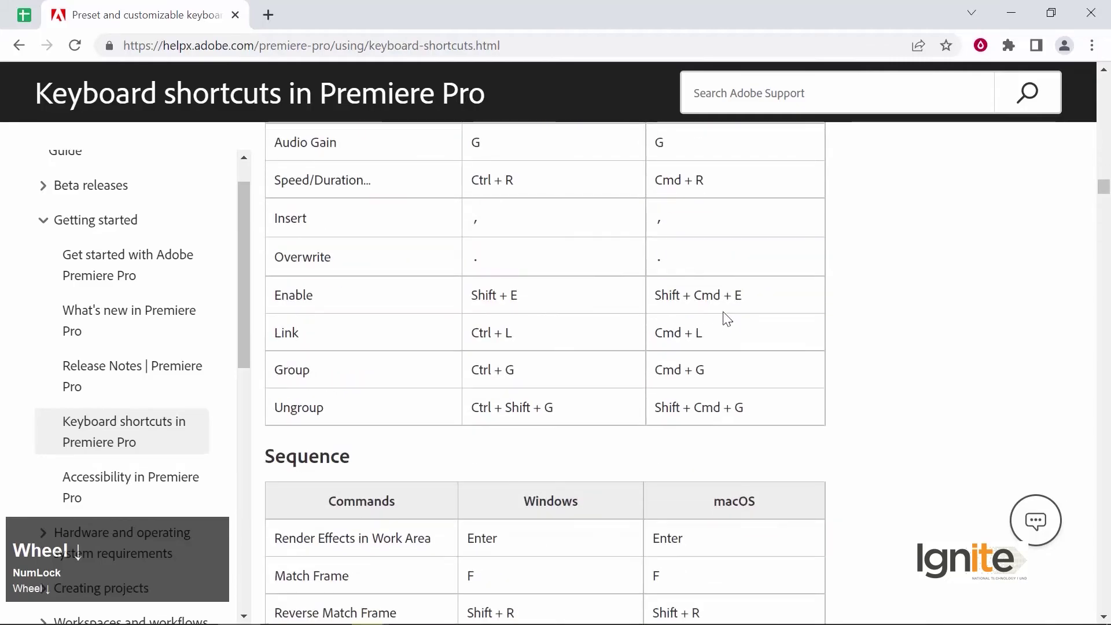
pyautogui.scroll(1, 727, 319)
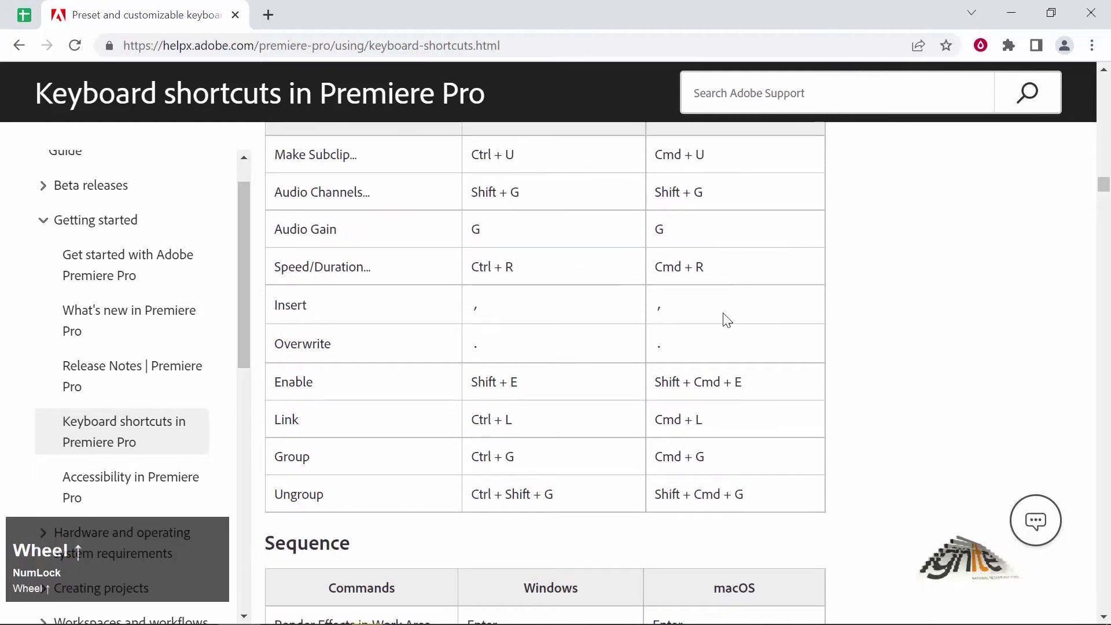
pyautogui.scroll(-7, 725, 291)
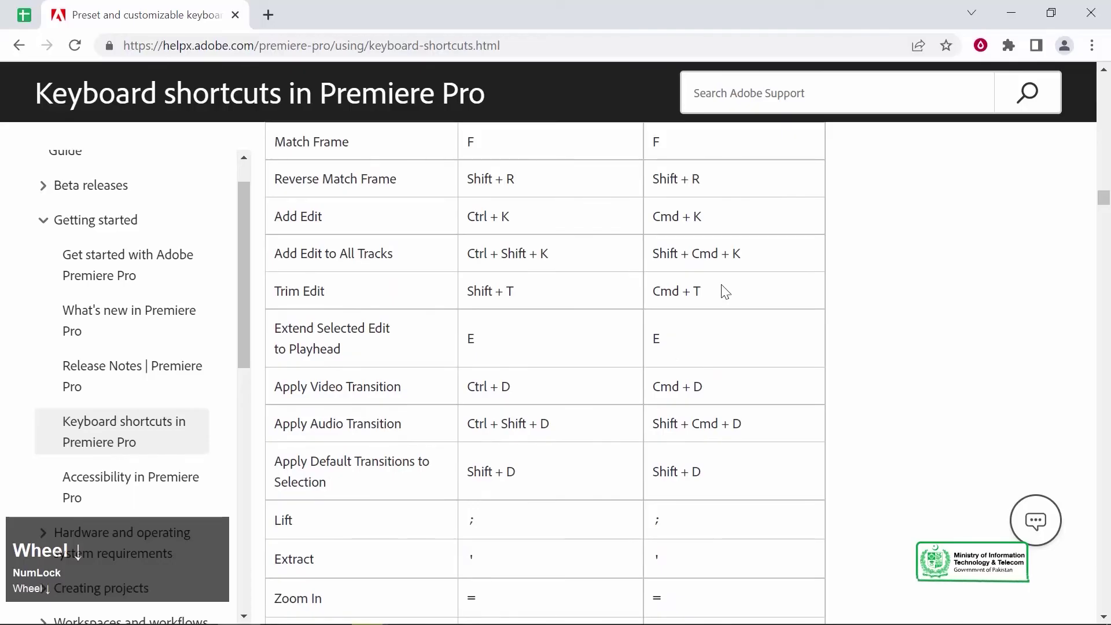
# - Skim the remaining shortcut tables, from Capture and Essential Graphics through Multi-camera and Program Monitor to the timeline commands
pyautogui.scroll(-13, 725, 291)
pyautogui.scroll(-20, 723, 286)
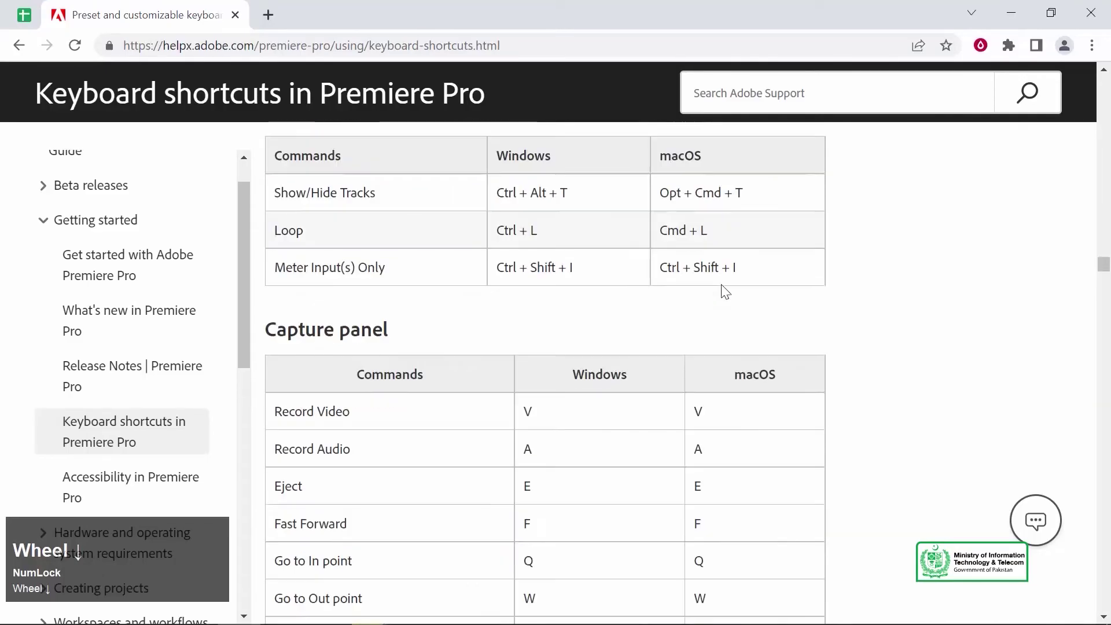
pyautogui.scroll(-8, 725, 291)
pyautogui.scroll(-7, 725, 291)
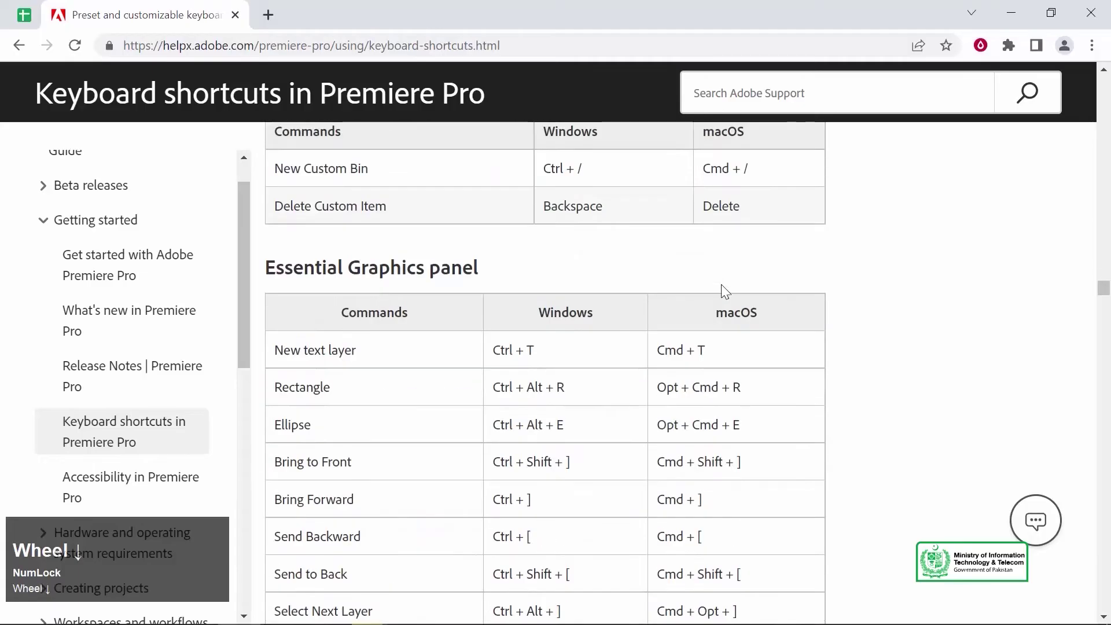
pyautogui.scroll(-12, 722, 287)
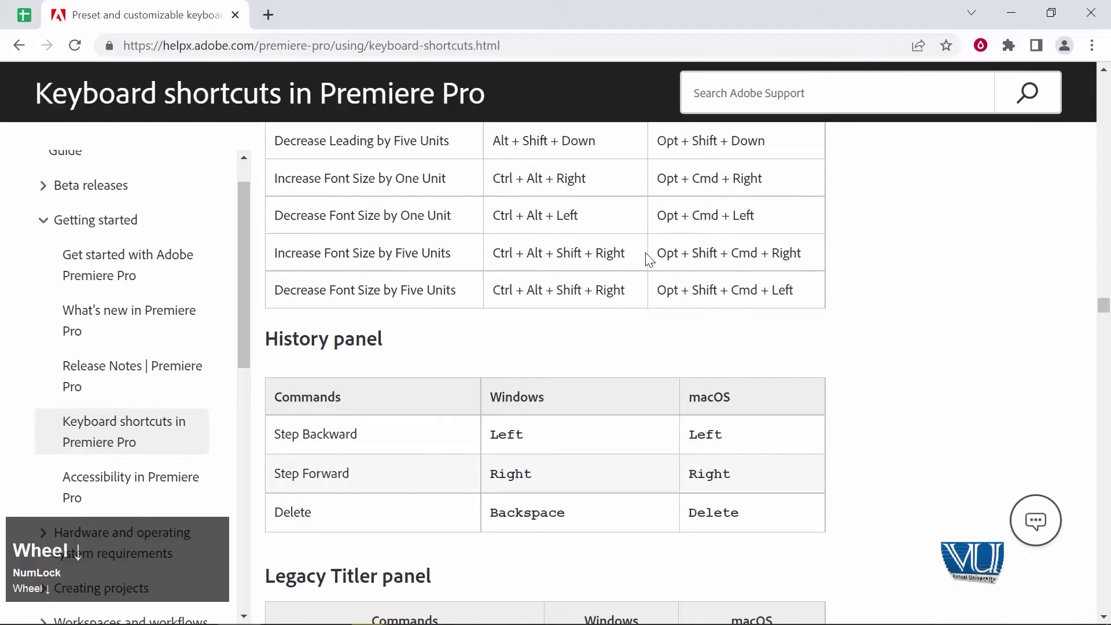
pyautogui.scroll(-7, 649, 259)
pyautogui.scroll(-20, 649, 260)
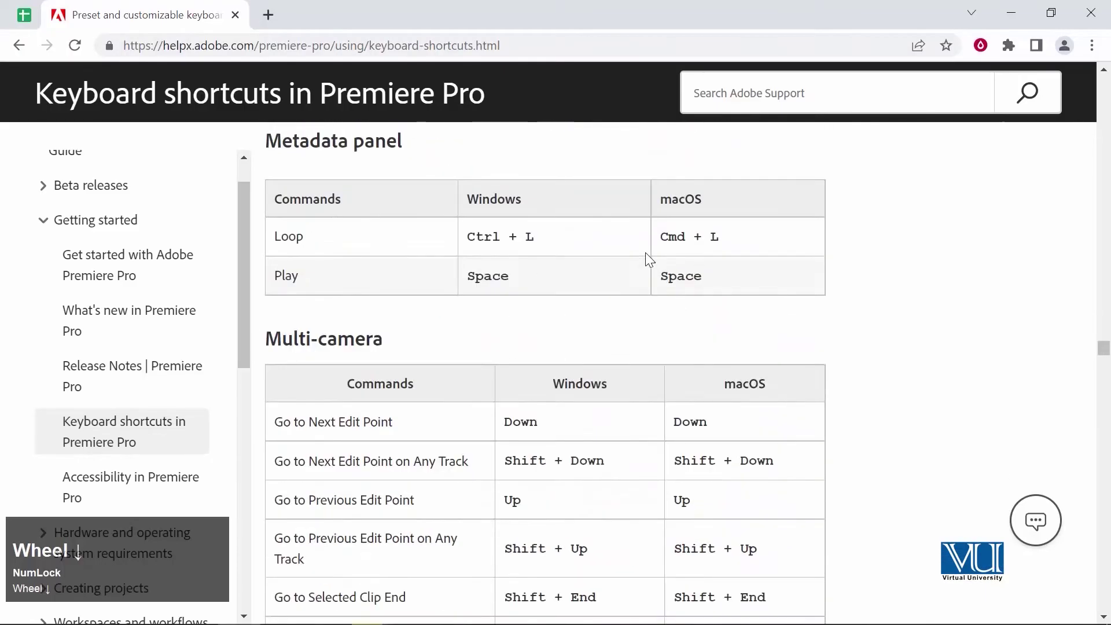
pyautogui.scroll(8, 646, 253)
pyautogui.scroll(6, 581, 258)
pyautogui.scroll(1, 580, 261)
pyautogui.scroll(-20, 581, 258)
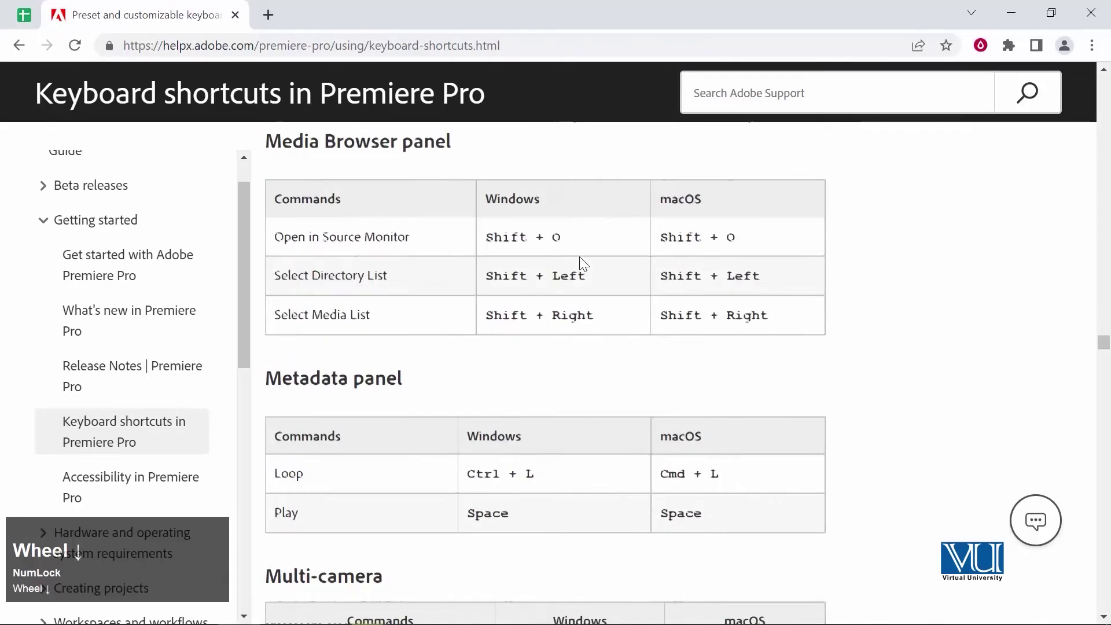
pyautogui.scroll(-20, 580, 256)
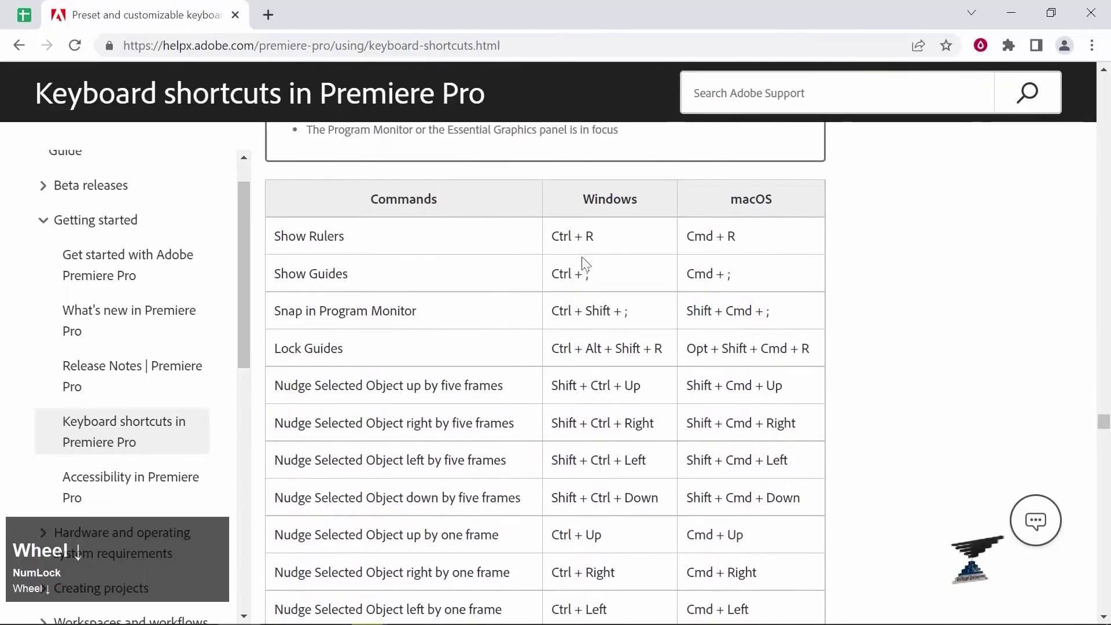
pyautogui.scroll(-18, 615, 278)
pyautogui.scroll(-14, 639, 328)
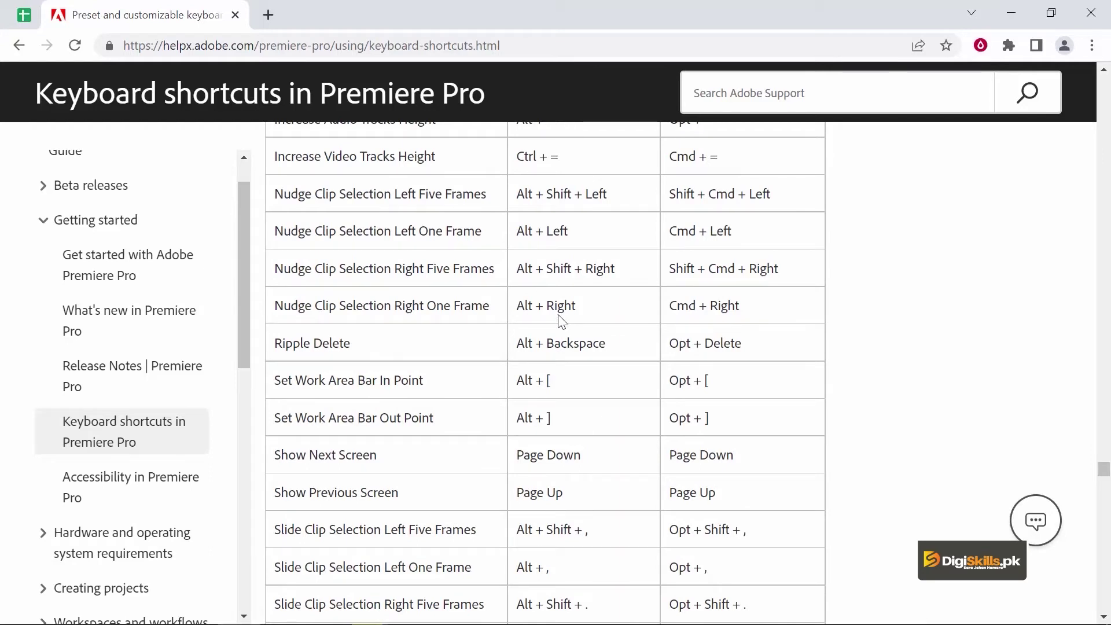
# - Switch to Premiere Pro and examine the shortcuts listed beside the File and Edit commands
pyautogui.hotkey('alt', 'Tab')
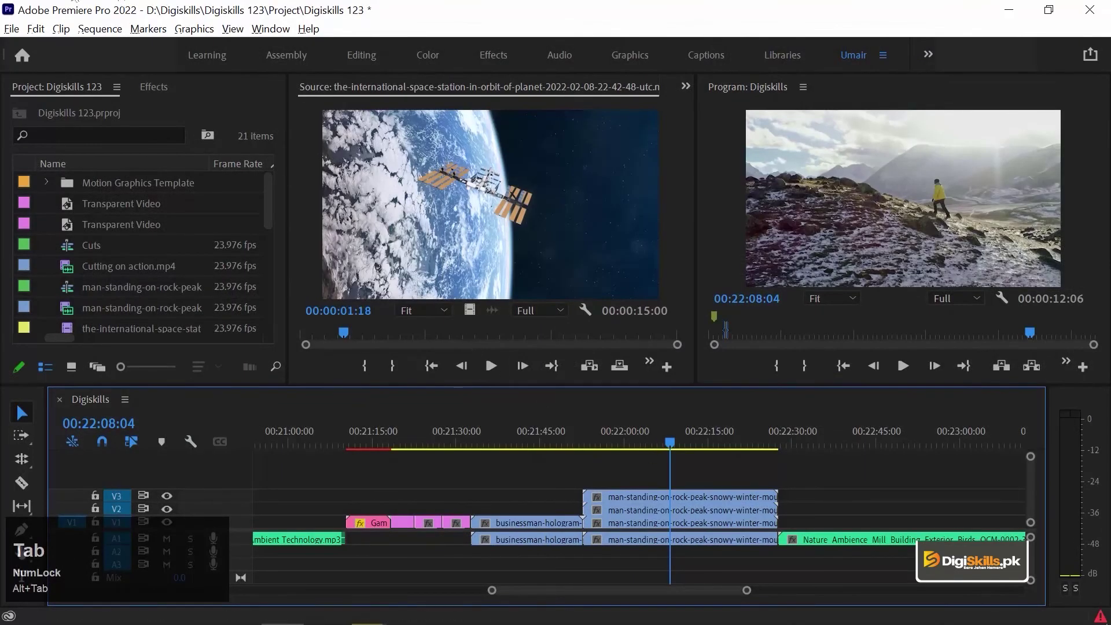
pyautogui.click(12, 29)
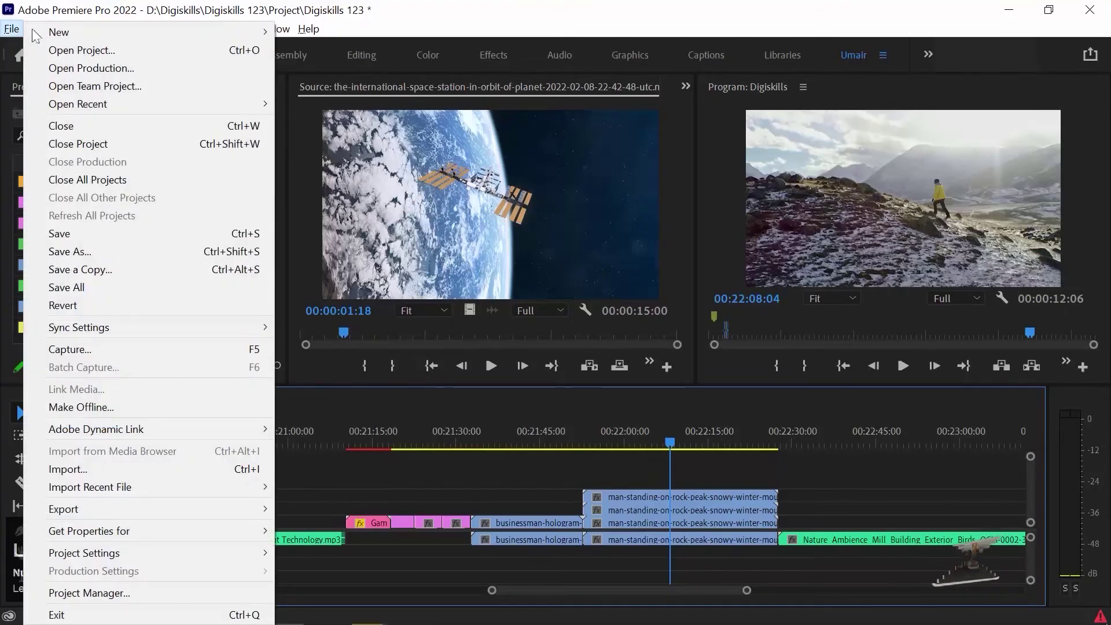
pyautogui.click(50, 2)
pyautogui.click(36, 29)
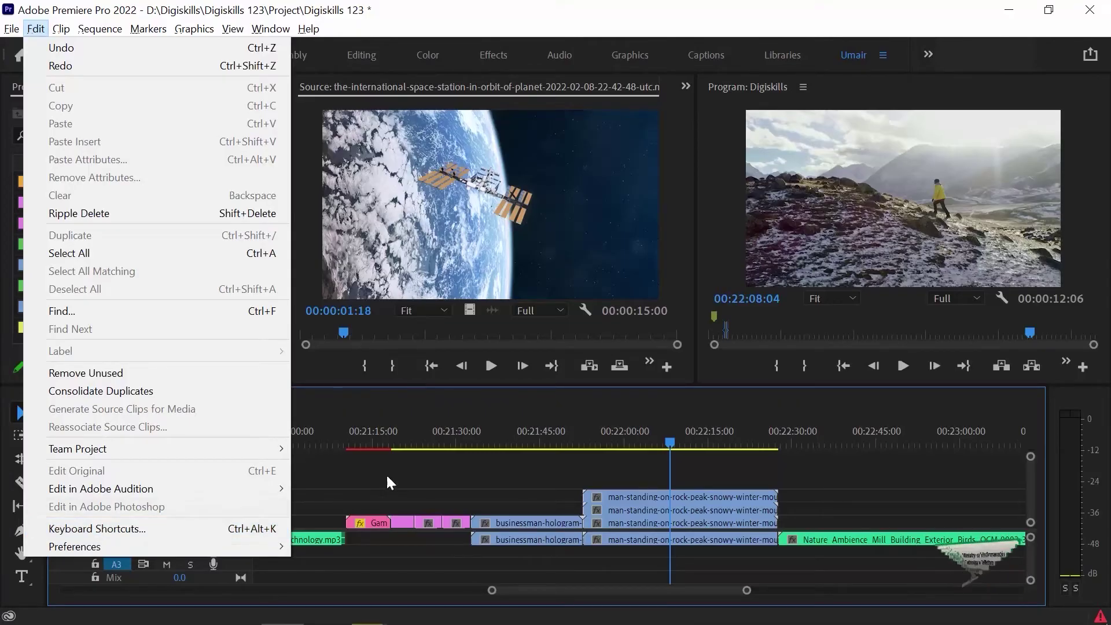
pyautogui.click(425, 470)
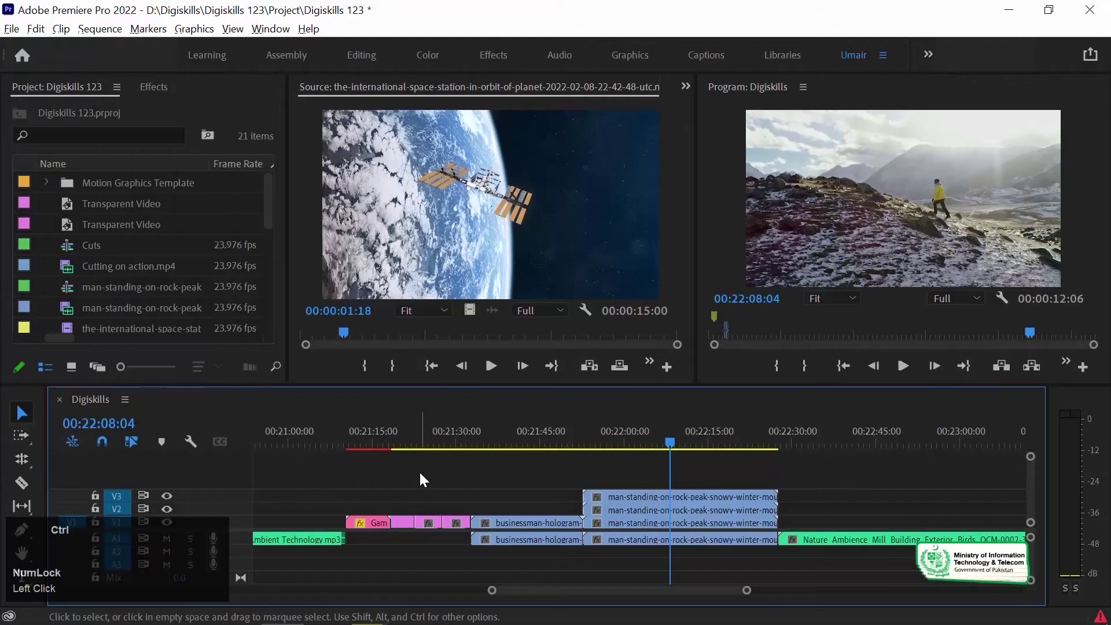
# - Open the Keyboard Shortcuts editor and examine the key layout of the Adobe Premiere Pro Default preset
pyautogui.hotkey('ctrl', 'alt', 'k')
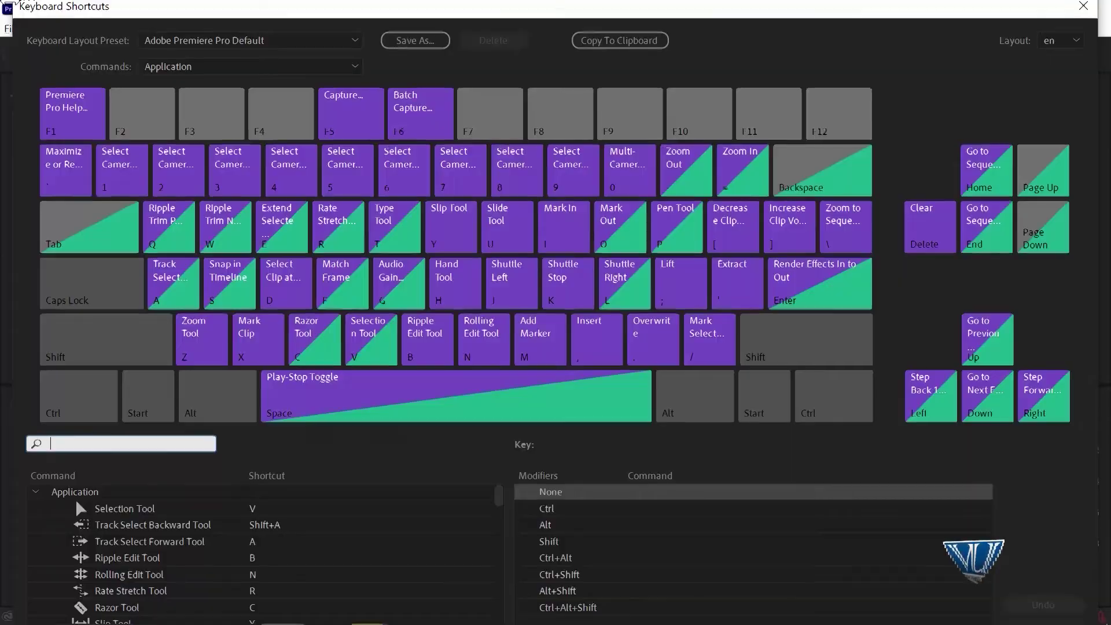
pyautogui.press('Escape')
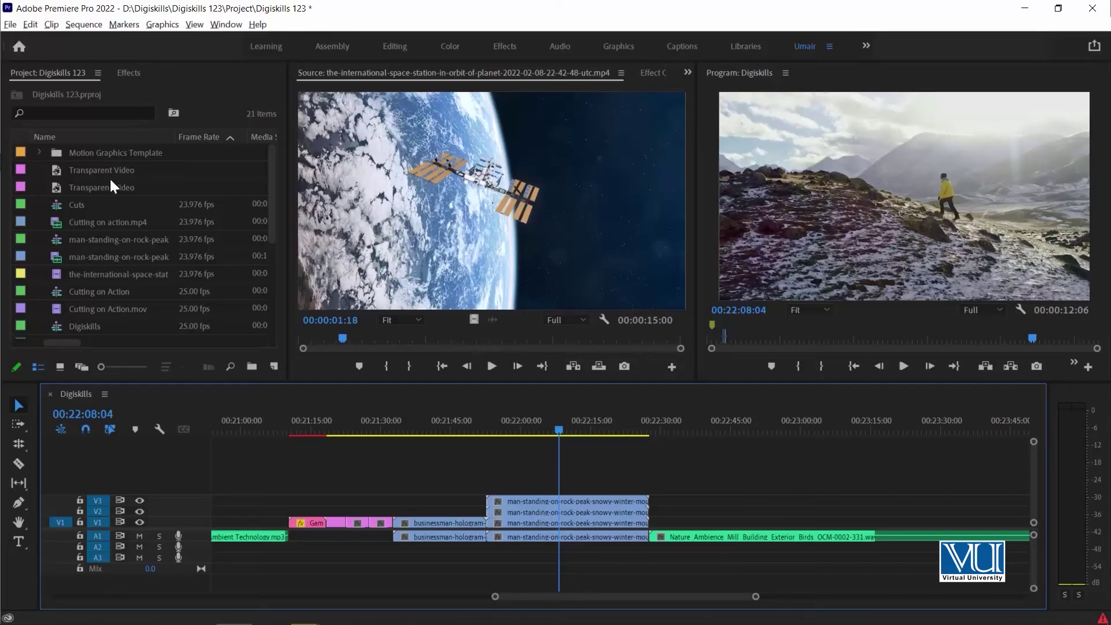
pyautogui.hotkey('ctrl', 'alt')
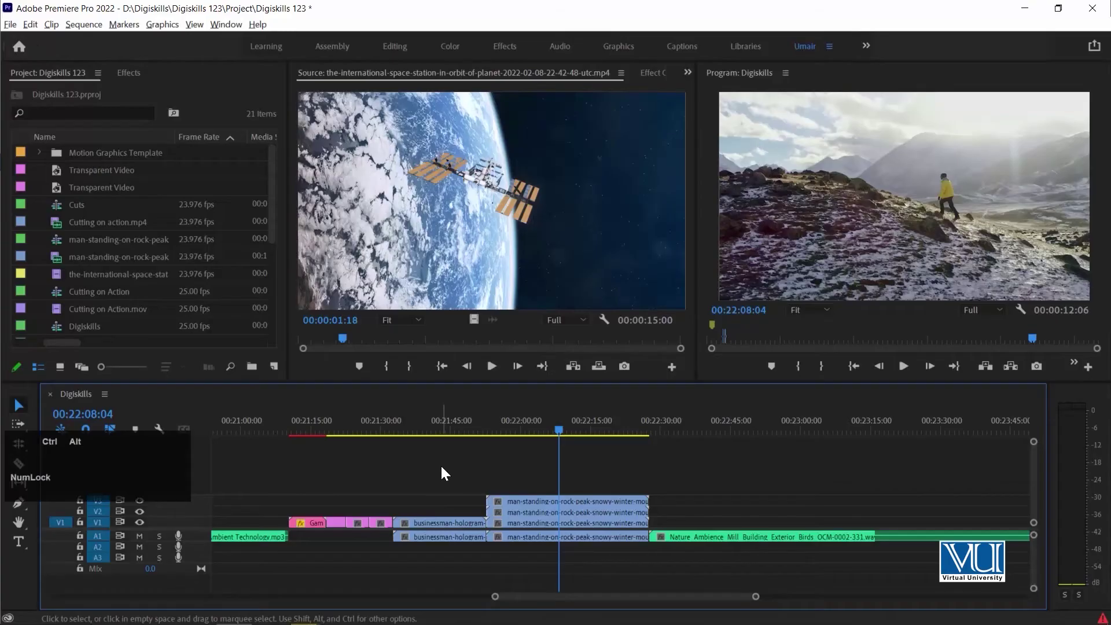
pyautogui.hotkey('ctrl', 'alt', 'k')
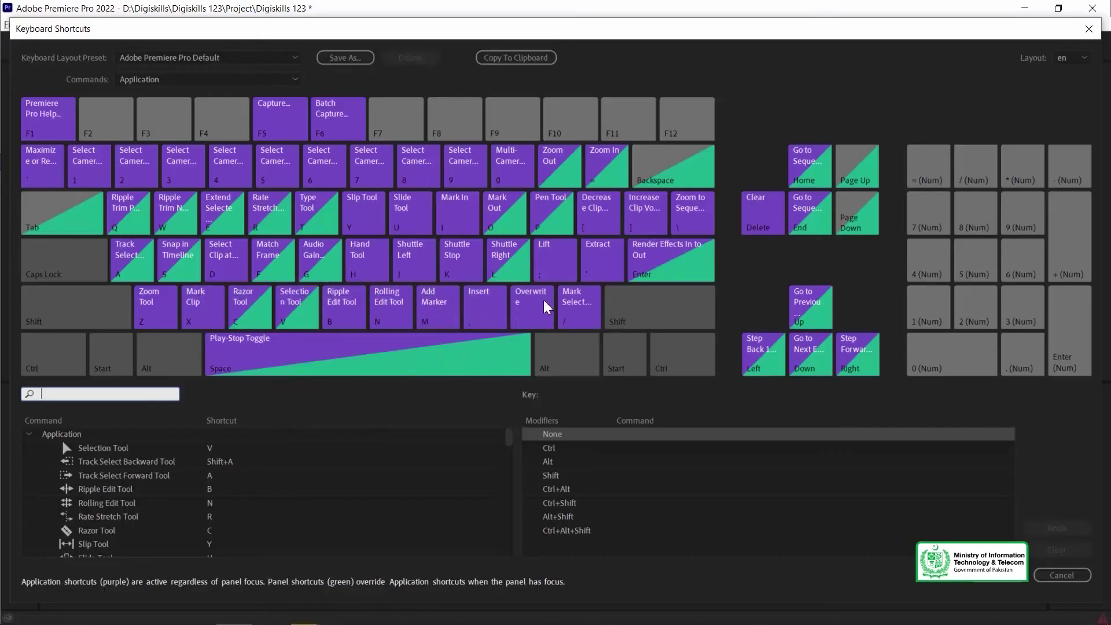
pyautogui.press('Num_Lock')
pyautogui.click(190, 386)
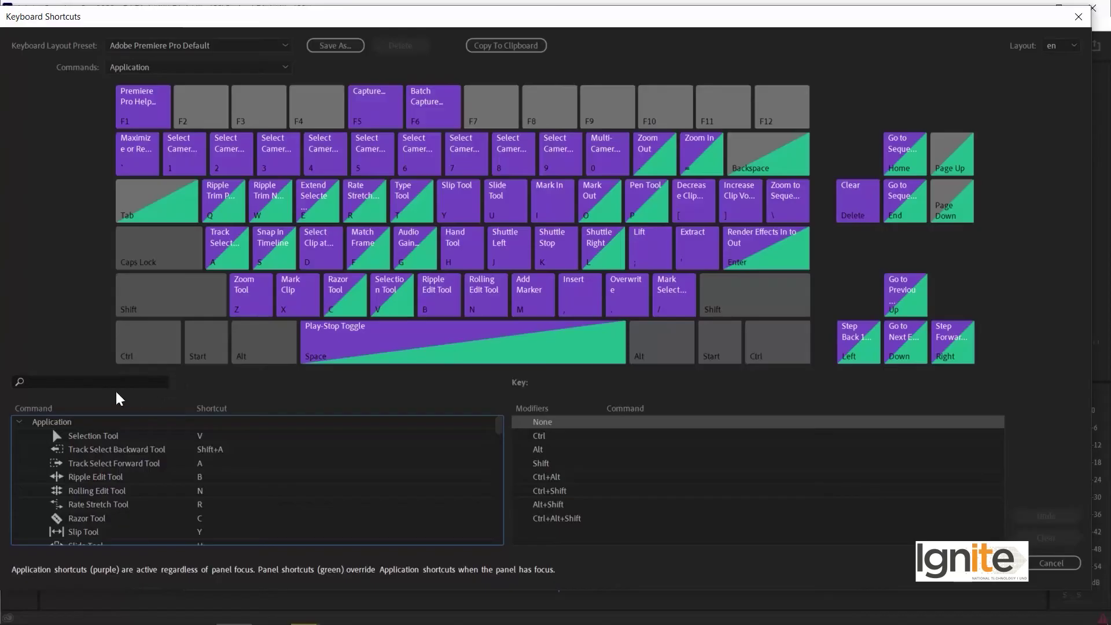
# - Reposition the Keyboard Shortcuts window, search its commands for "ripple dele" and select the application-level Ripple Delete shortcut
pyautogui.click(76, 381)
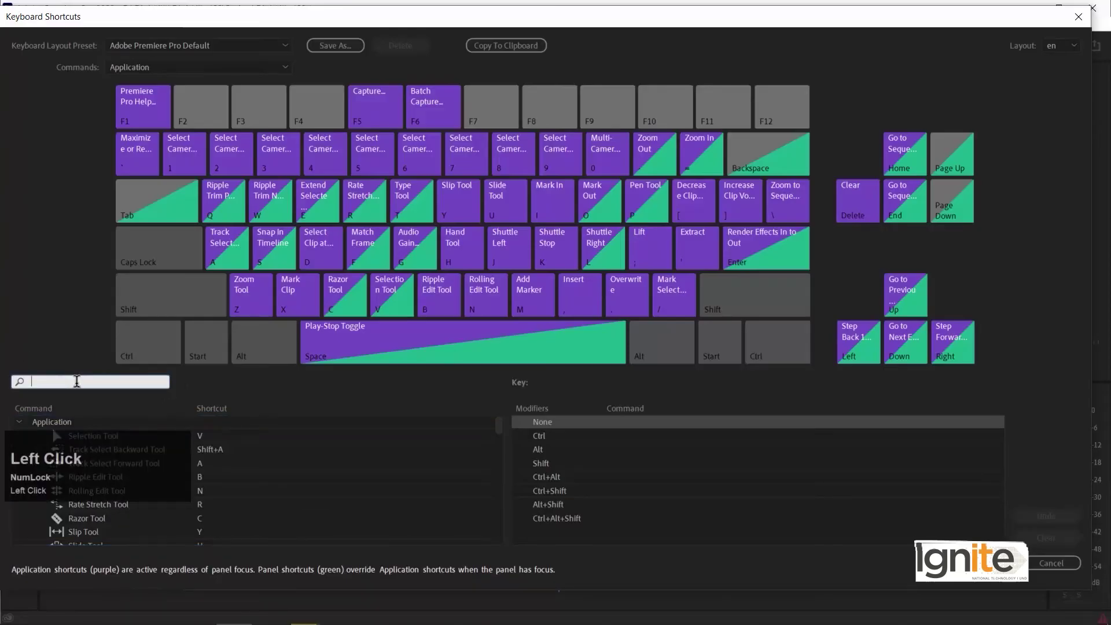
pyautogui.click(7, 265)
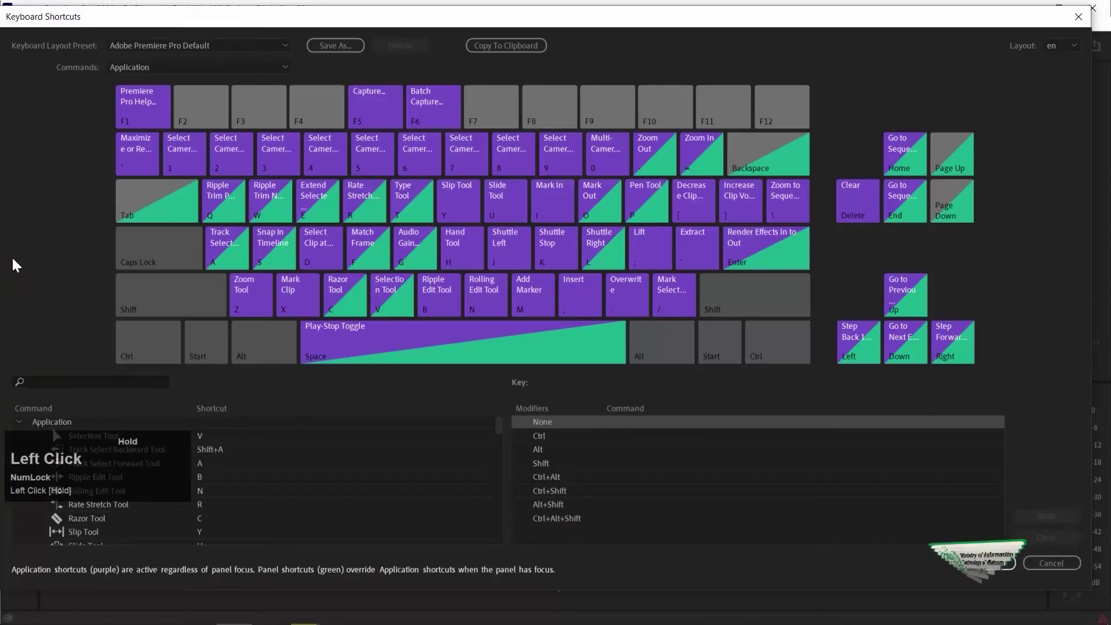
pyautogui.moveTo(41, 6); pyautogui.dragTo(57, 7)
pyautogui.moveTo(70, 81); pyautogui.dragTo(216, 81)
pyautogui.click(270, 379)
pyautogui.write('ri')
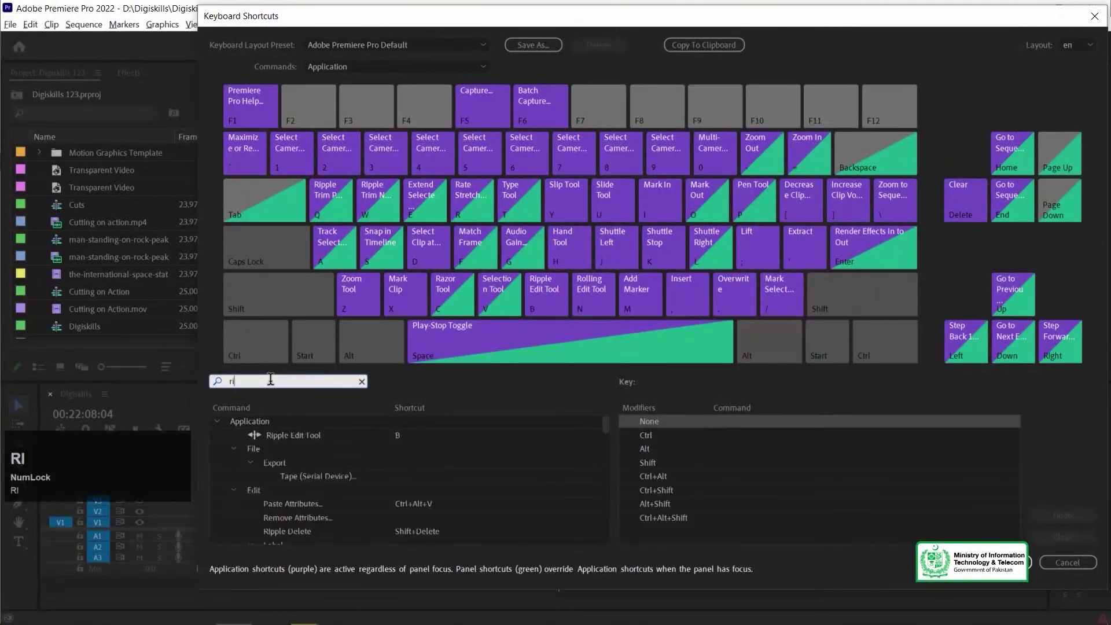
pyautogui.write('pple dele')
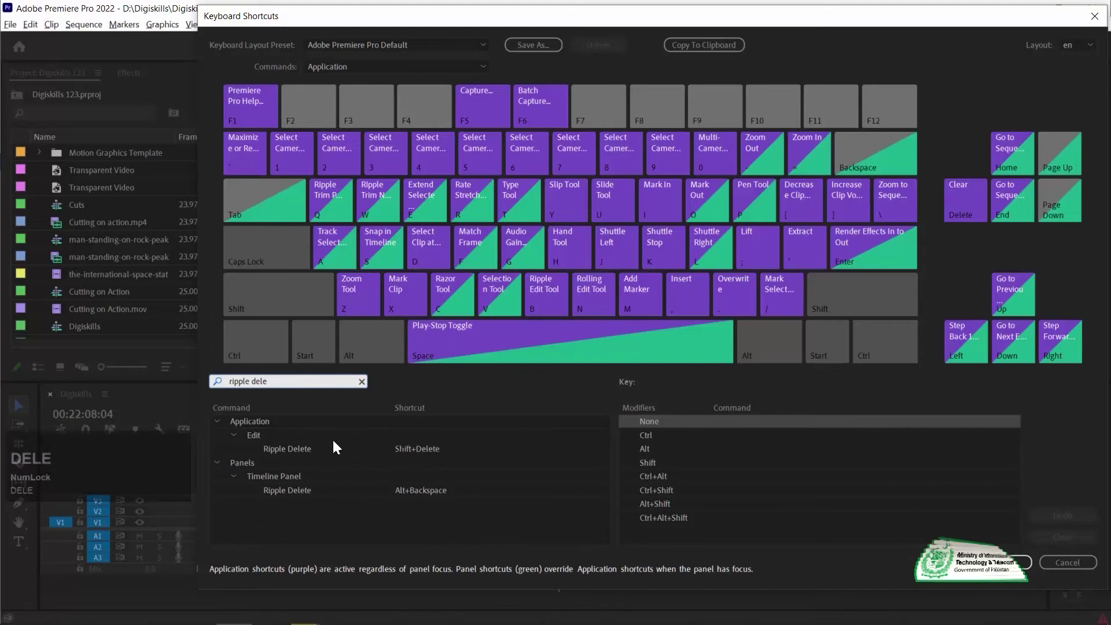
pyautogui.click(445, 450)
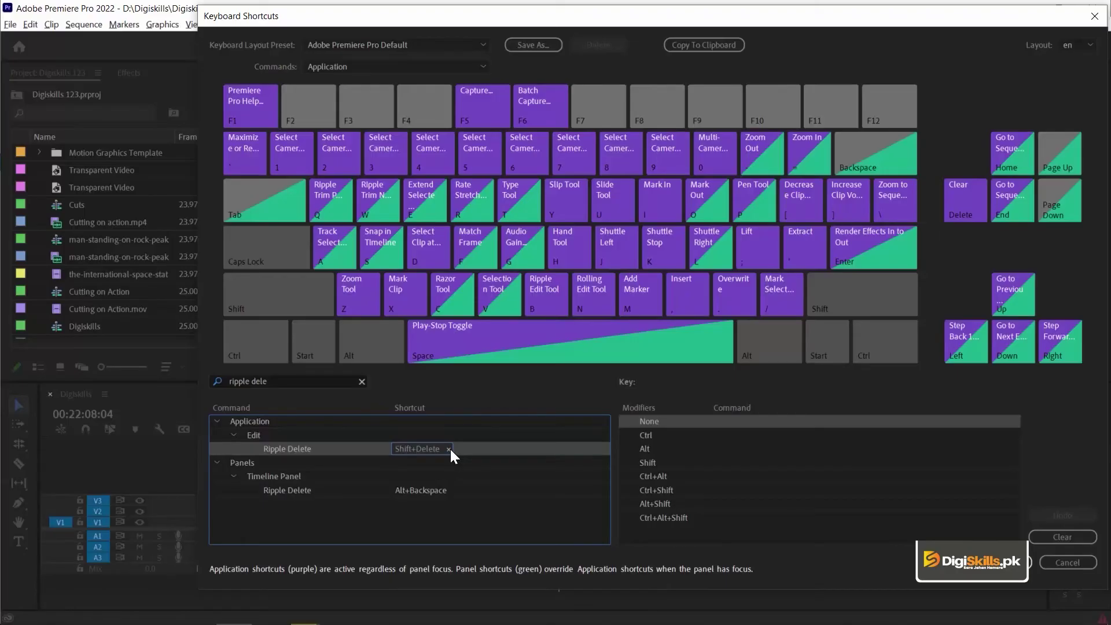
# - Search the commands for "add Edit" and assign C as an additional shortcut for Add Edit
pyautogui.click(277, 381)
pyautogui.write('add ed')
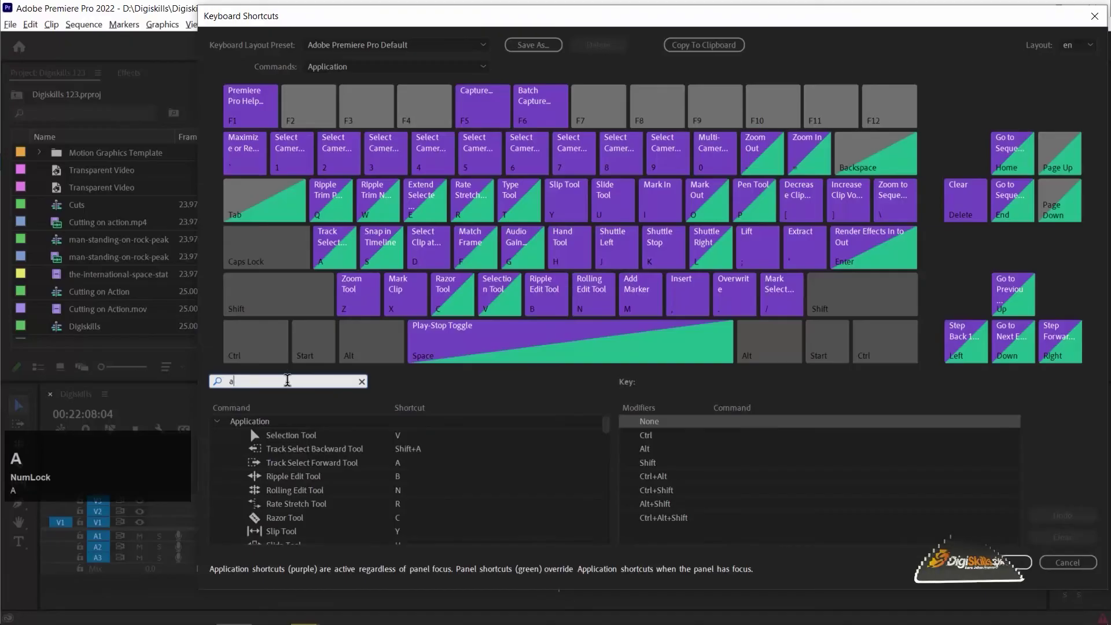
pyautogui.click(454, 445)
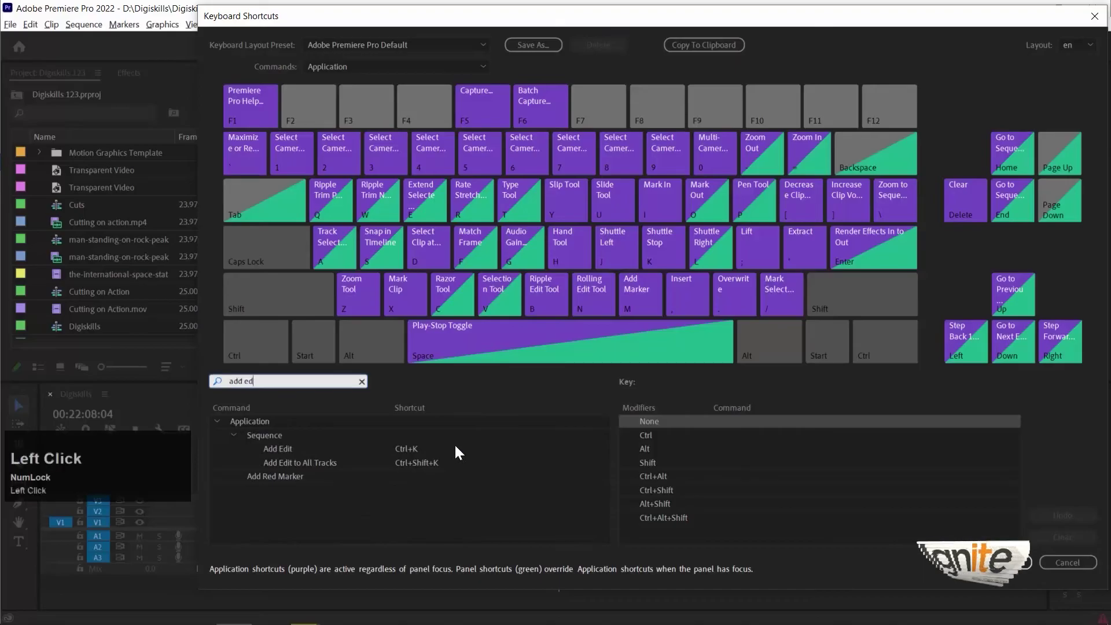
pyautogui.write('it')
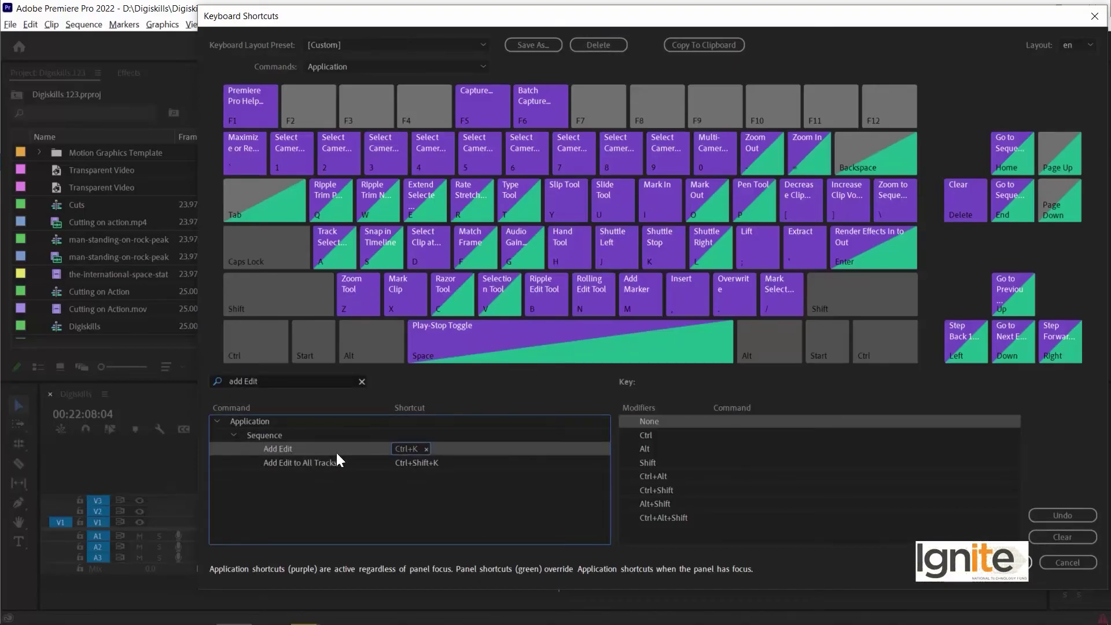
pyautogui.click(449, 446)
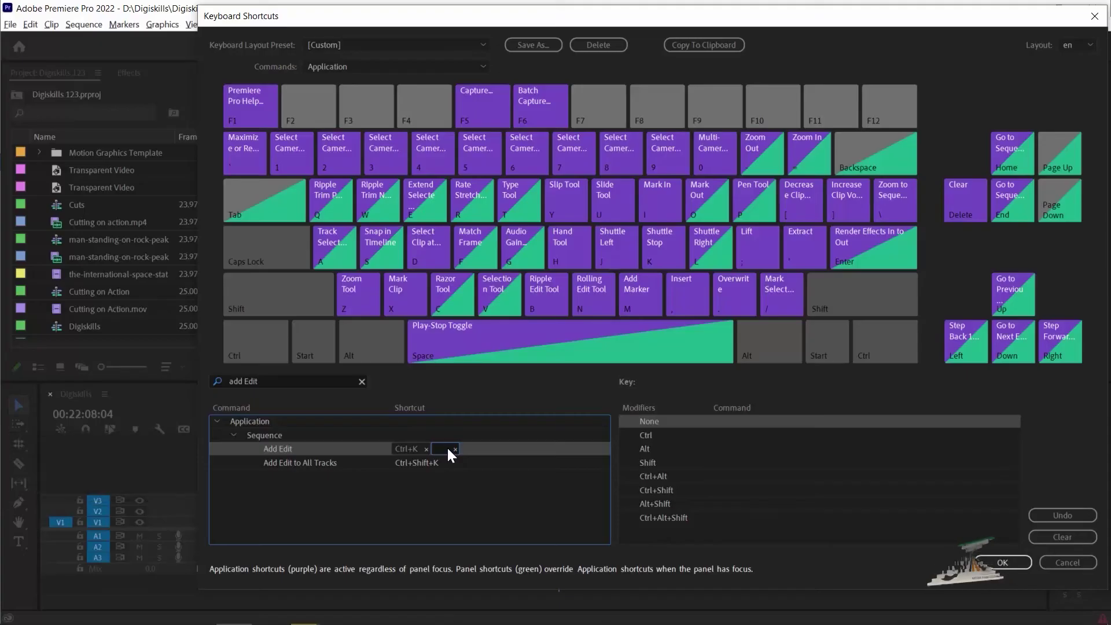
pyautogui.press('c')
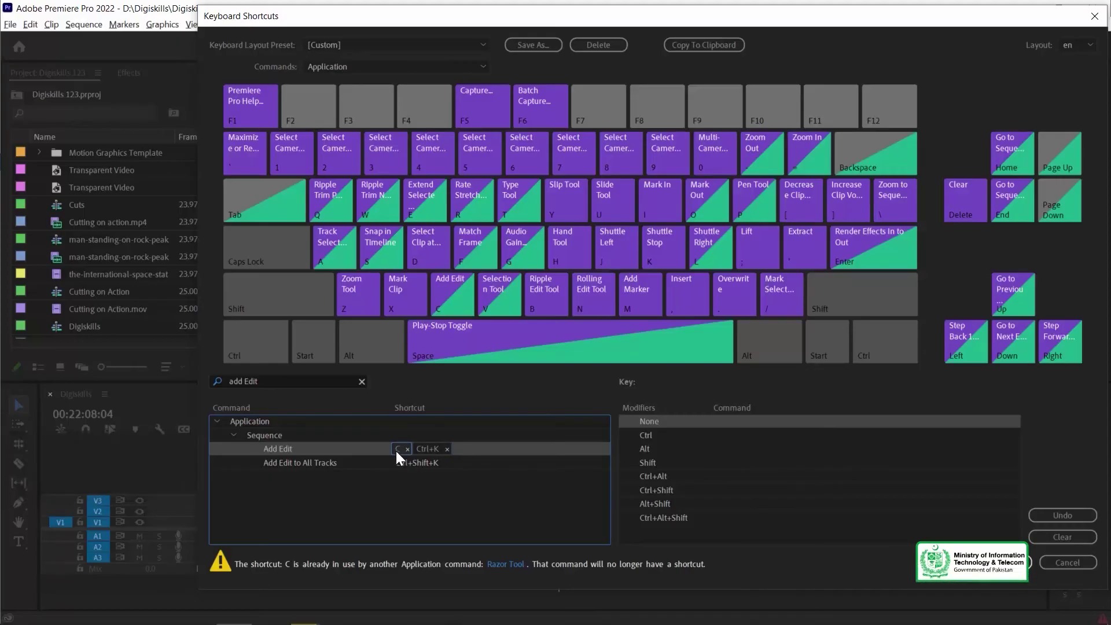
# - Remove Ctrl+K from Add Edit and save the customized keyboard layout as a new preset under the editor's first name
pyautogui.click(447, 448)
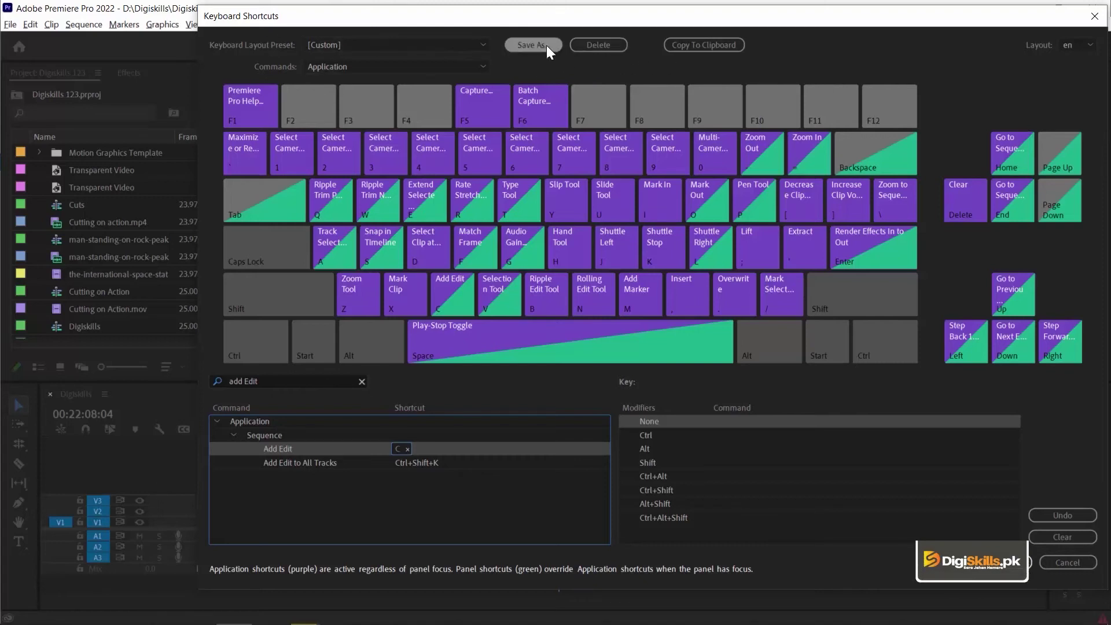
pyautogui.click(451, 46)
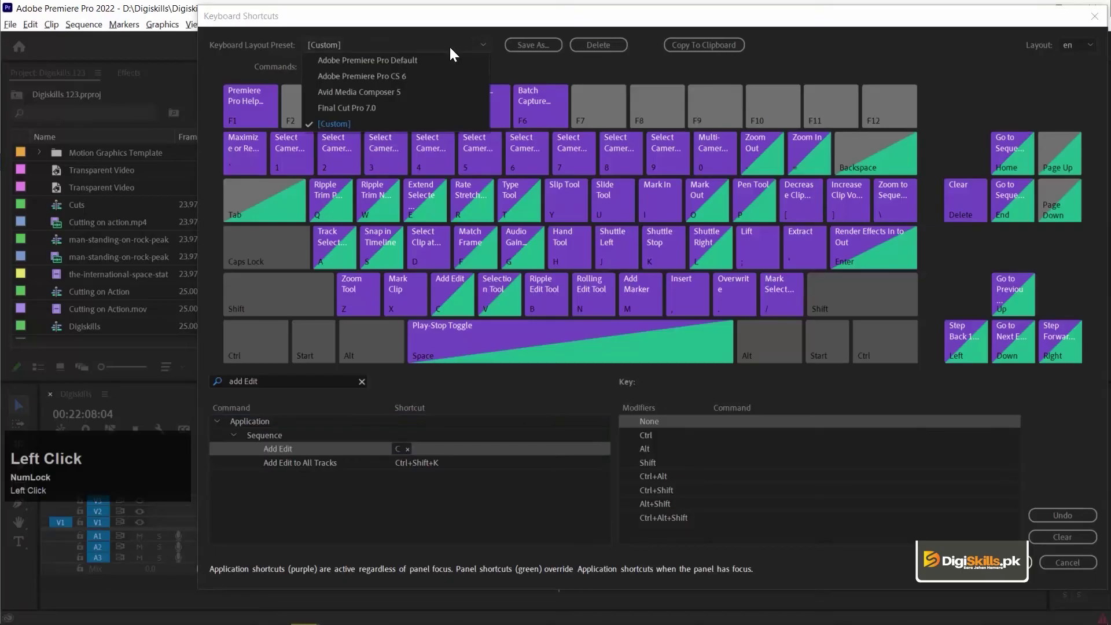
pyautogui.click(449, 46)
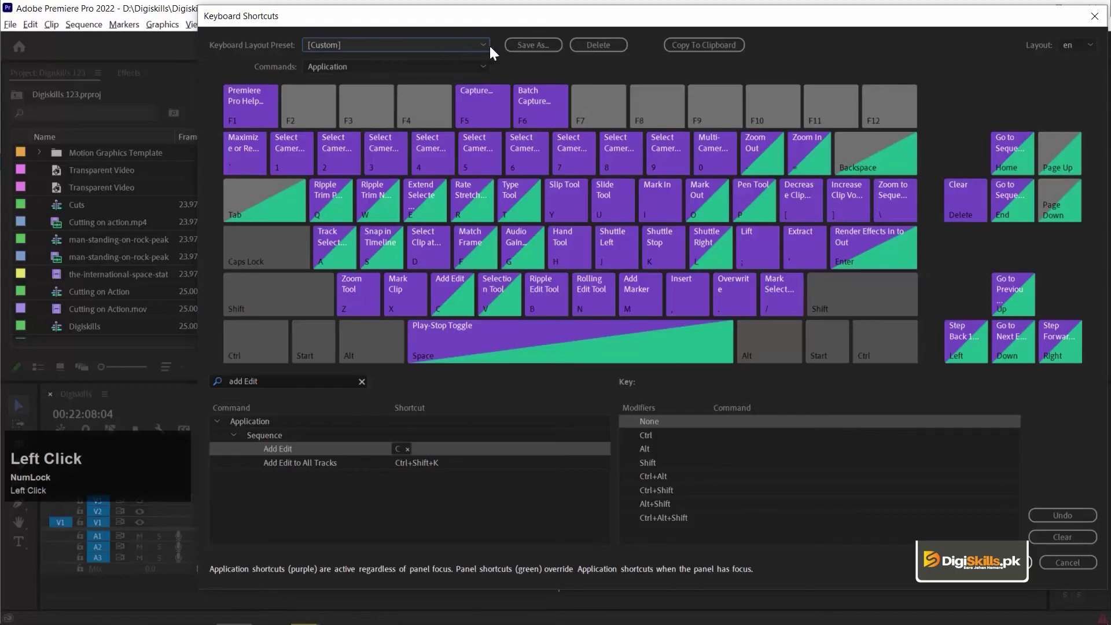
pyautogui.click(525, 45)
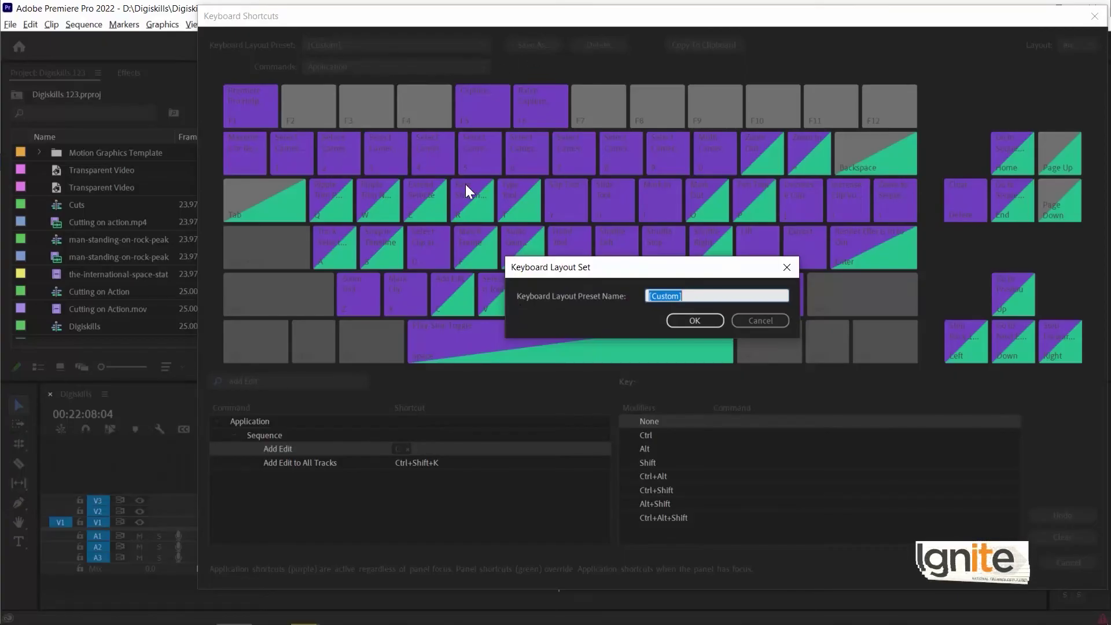
pyautogui.write('Umair')
pyautogui.press('Return')
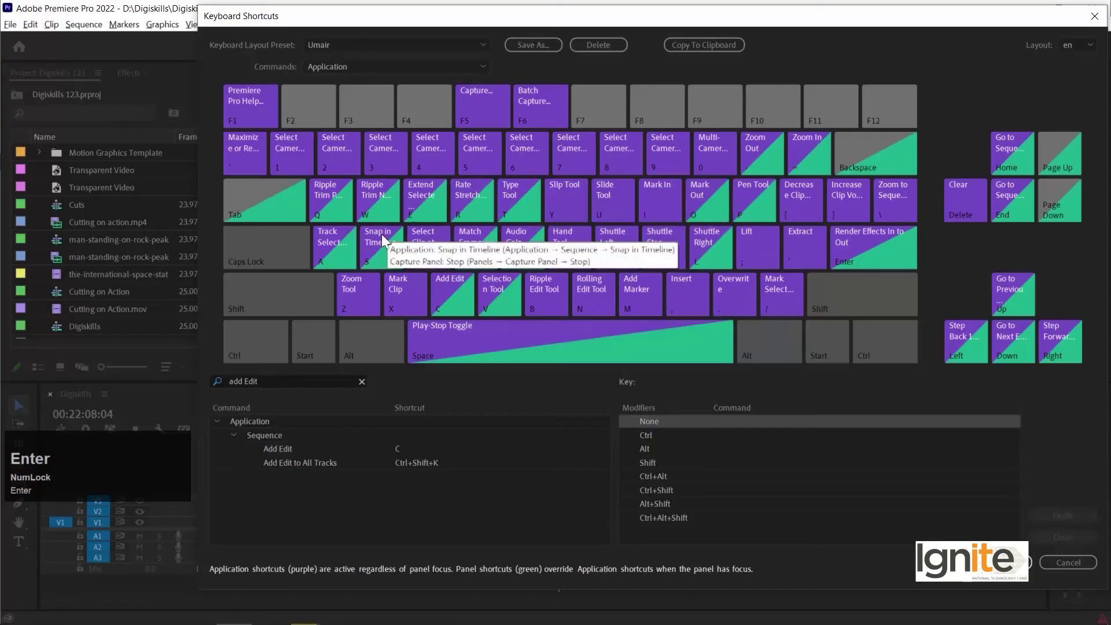
# - Search the commands for "Ripple", replace Ripple Delete's Shift+Delete shortcut with D, and apply the shortcut changes
pyautogui.click(362, 381)
pyautogui.click(313, 379)
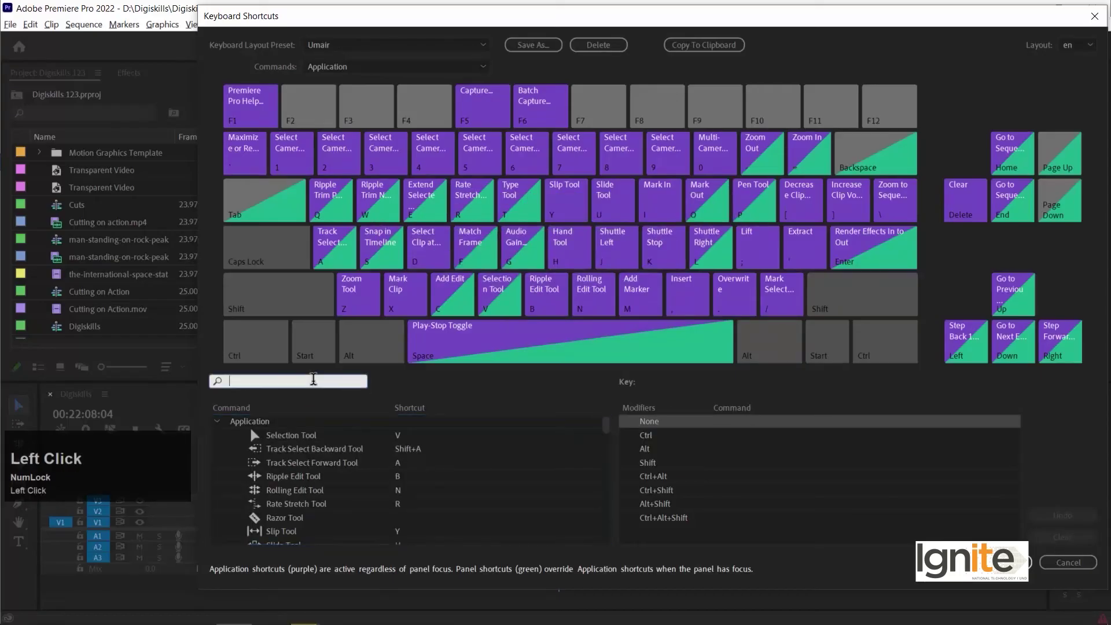
pyautogui.write('R')
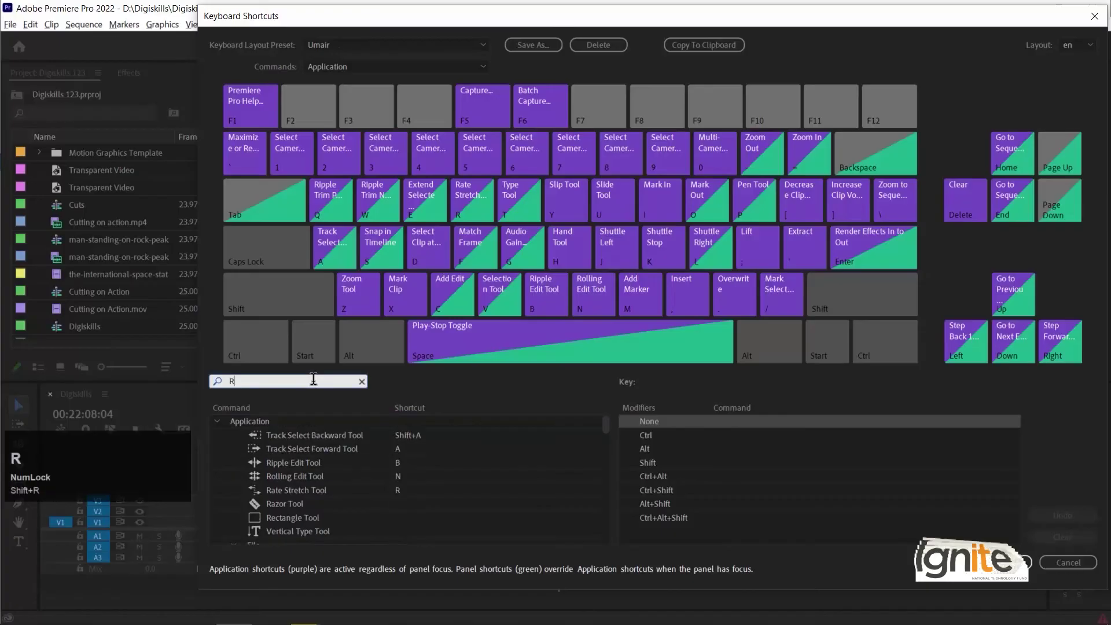
pyautogui.write('ipple')
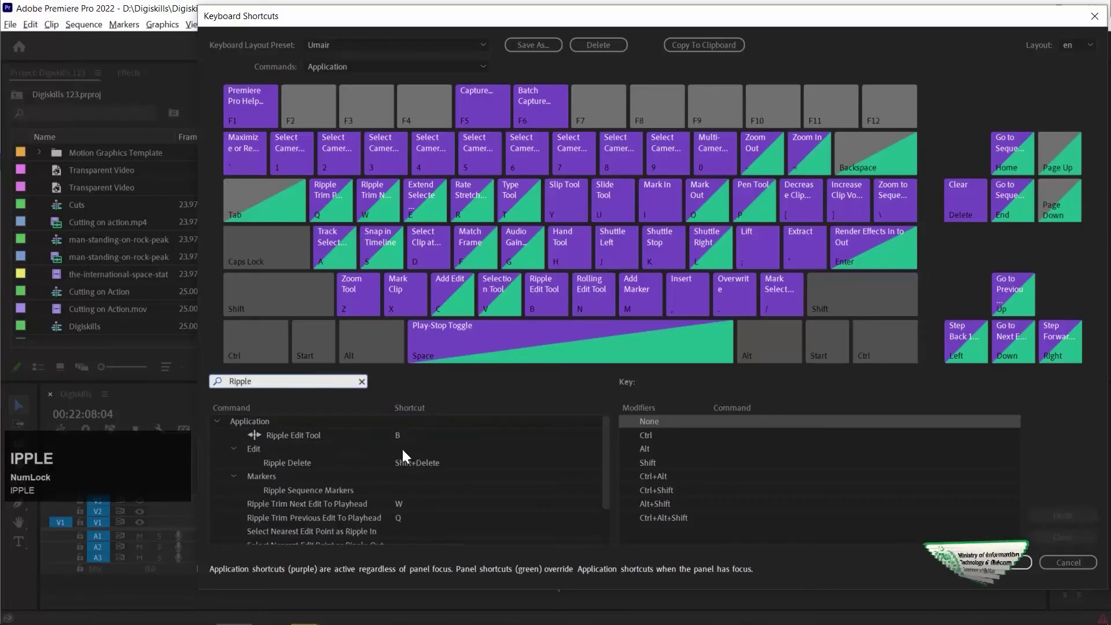
pyautogui.click(478, 462)
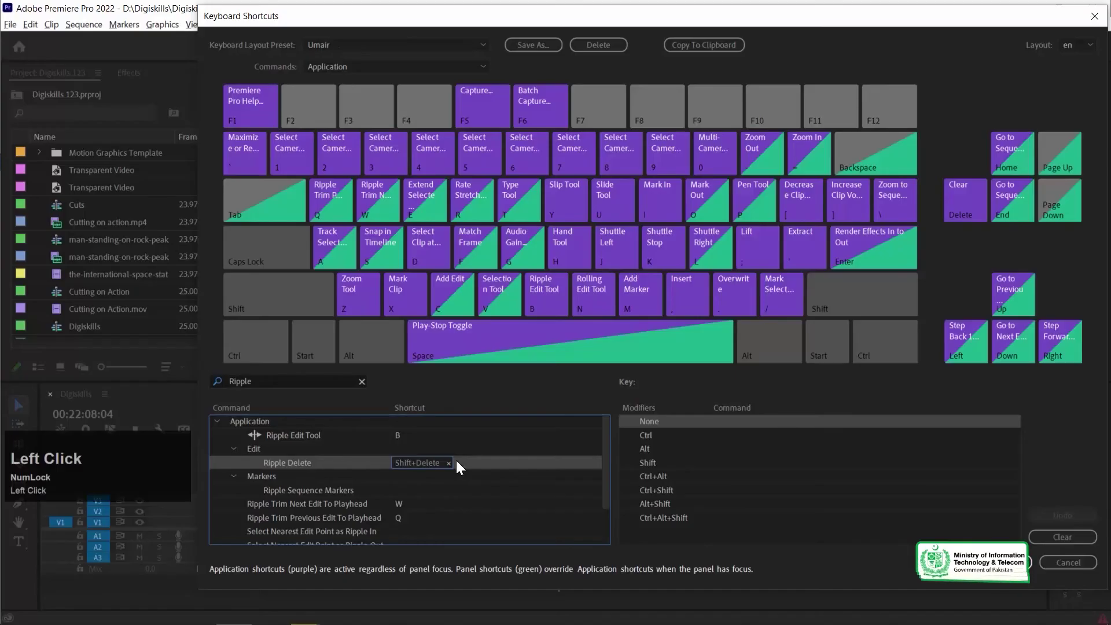
pyautogui.click(475, 461)
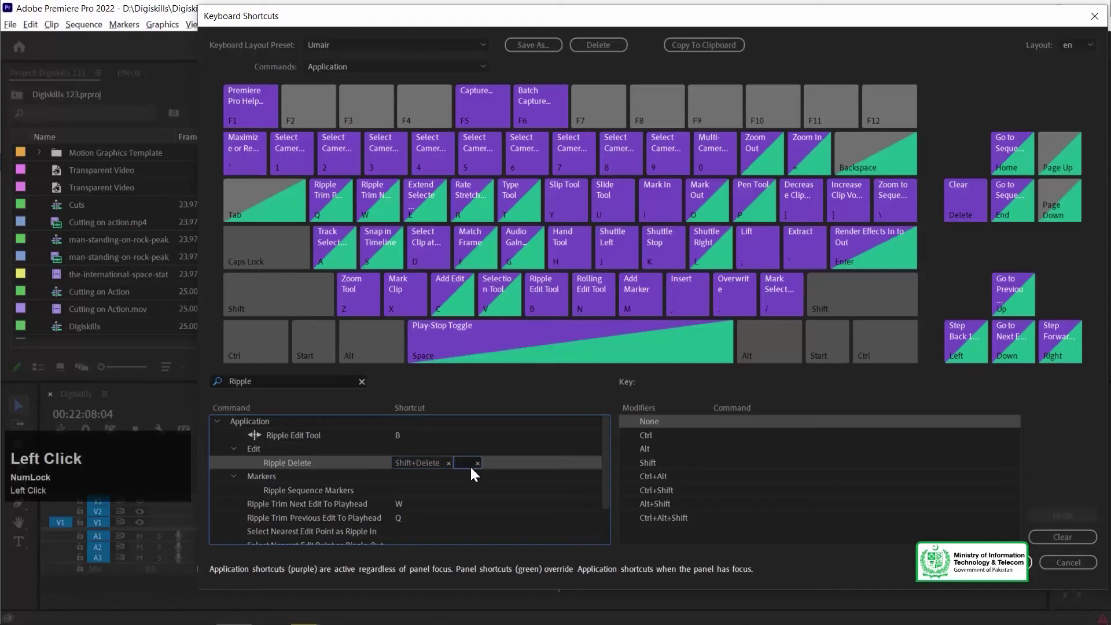
pyautogui.press('d')
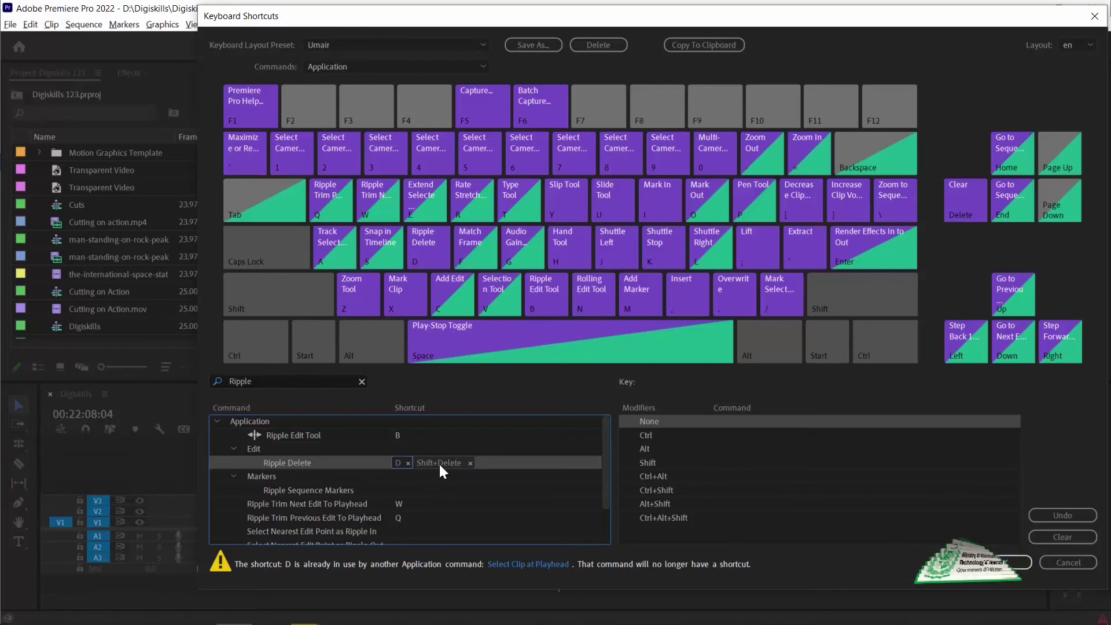
pyautogui.click(470, 462)
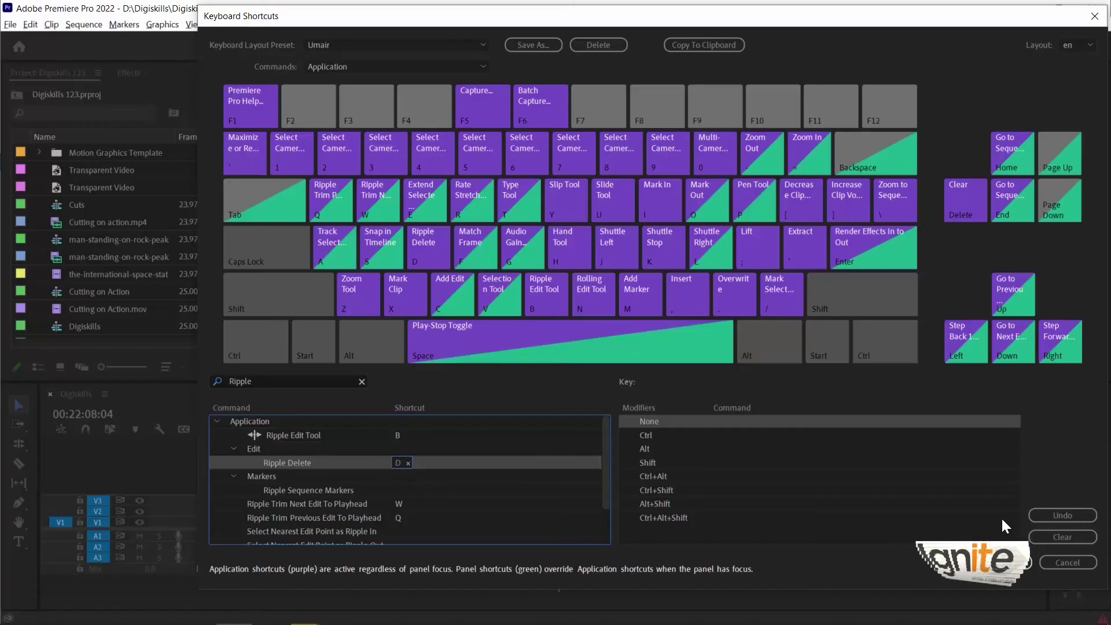
pyautogui.click(1003, 562)
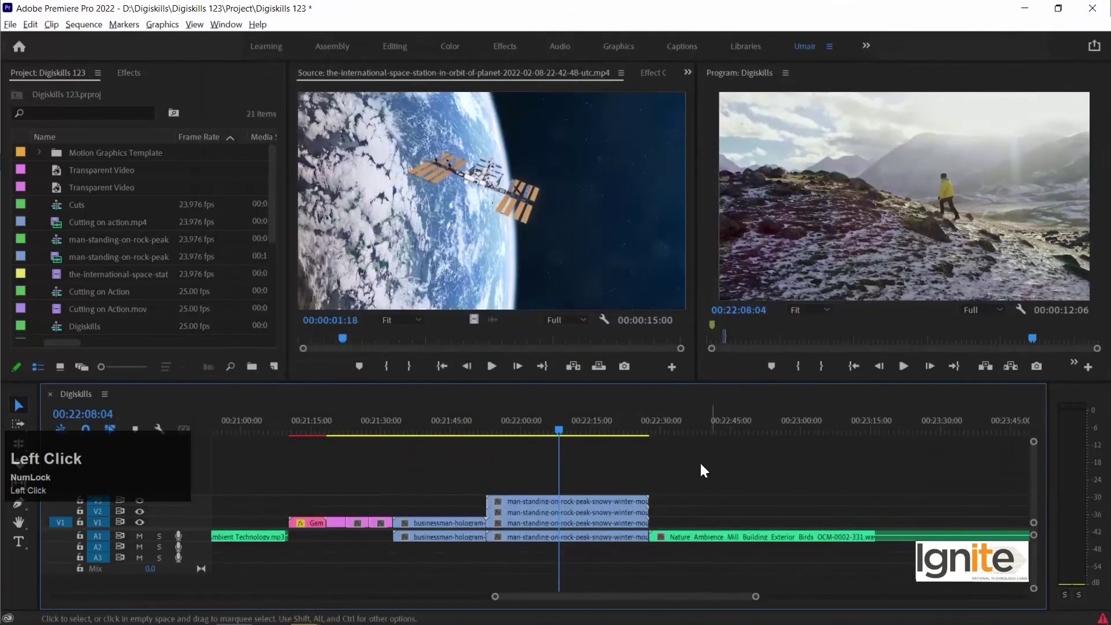
# - Move the three clips after the gap near 00:26:00:00 so they directly follow the NightCityDrive clip on the timeline
pyautogui.scroll(-5, 579, 461)
pyautogui.click(844, 424)
pyautogui.moveTo(637, 523); pyautogui.dragTo(764, 524)
# - Play through the NightCityDrive clip on V1 and cut it at 00:27:22:05 and 00:27:28:15
pyautogui.click(740, 429)
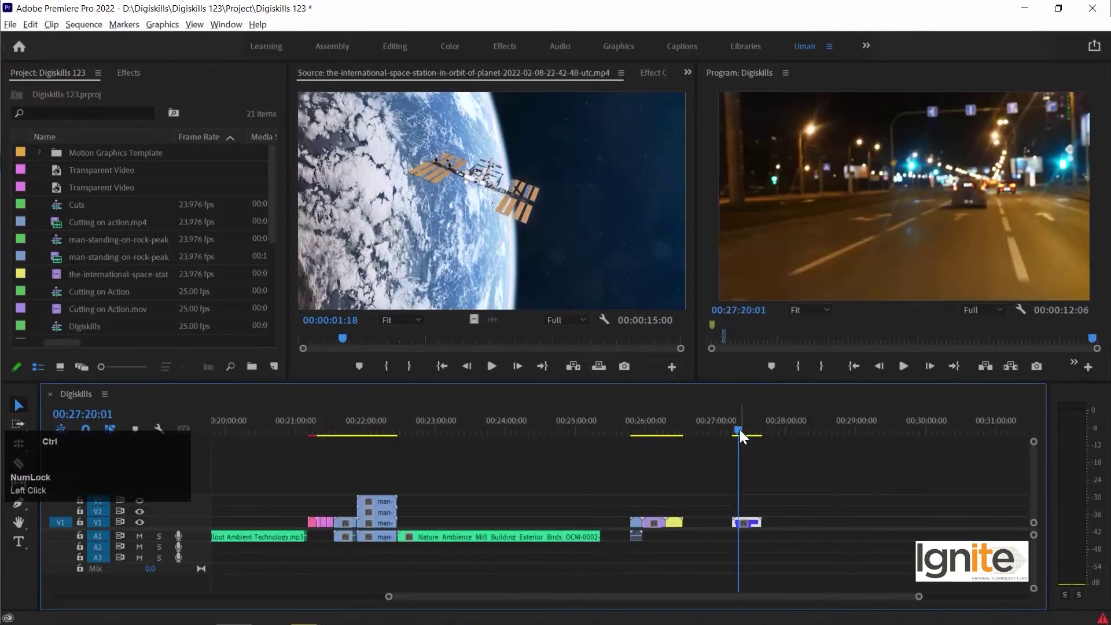
pyautogui.hotkey('ctrl', '=')
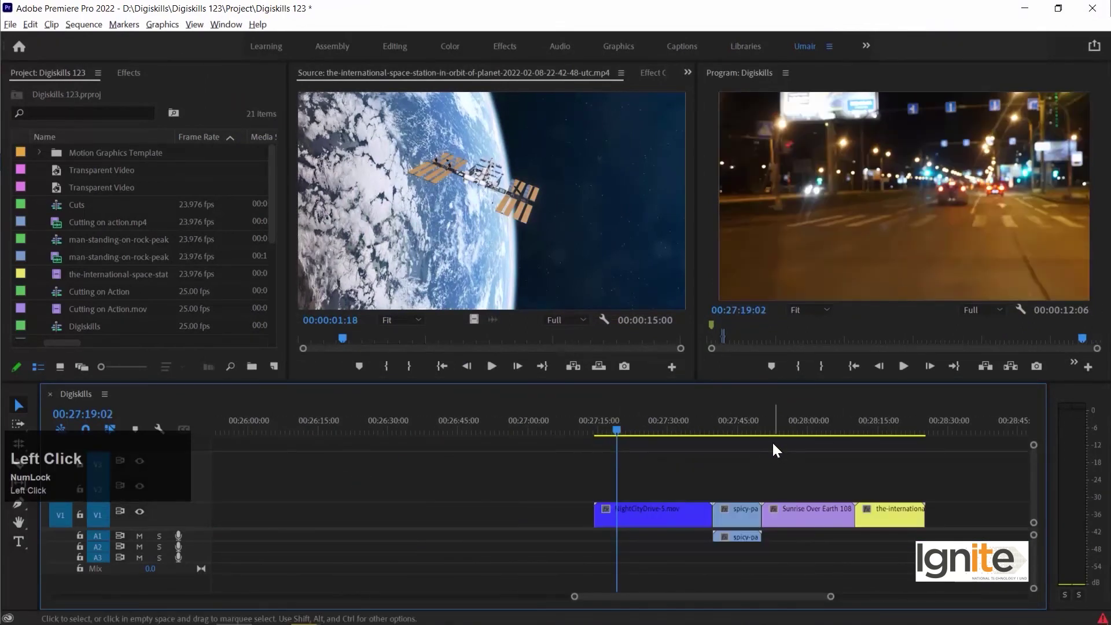
pyautogui.press('space')
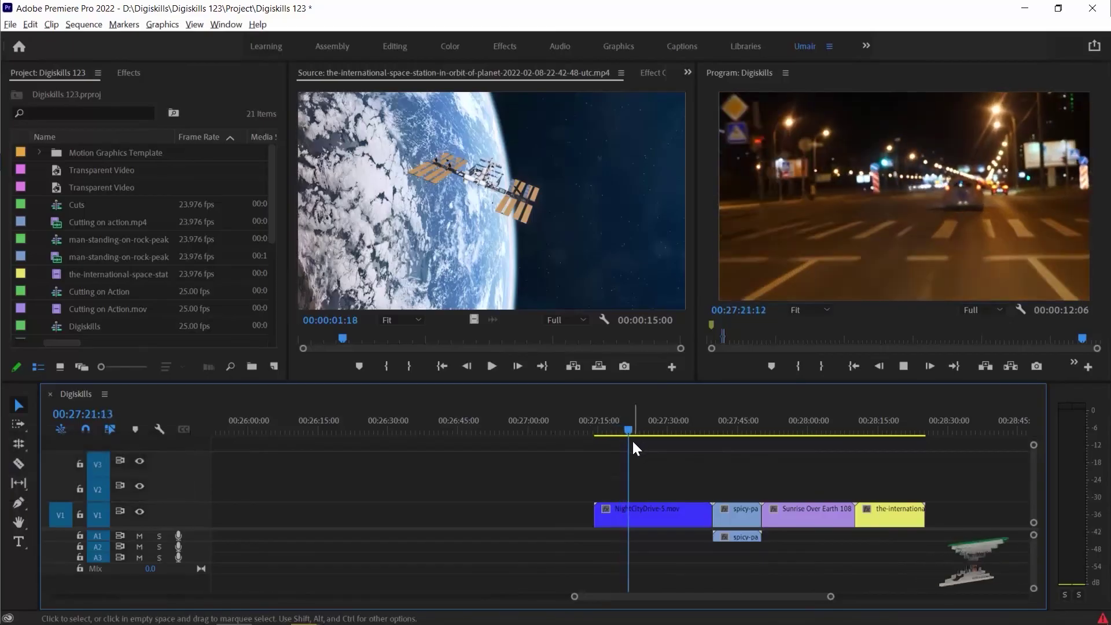
pyautogui.press('space')
pyautogui.hotkey('ctrl', 'k')
pyautogui.press('space')
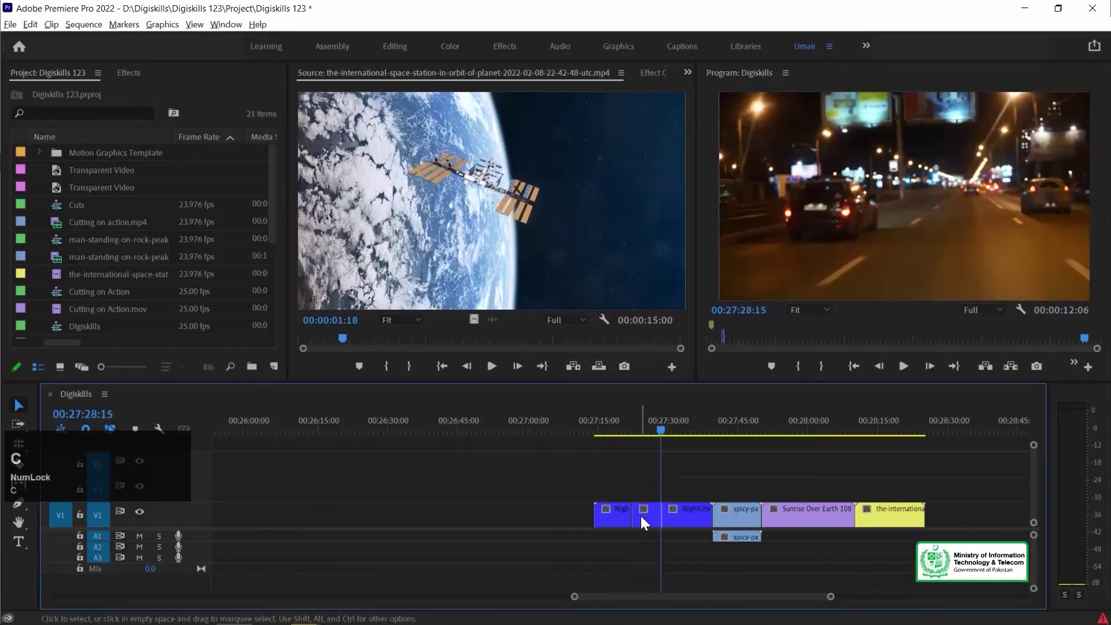
# - Ripple delete the middle NightCityDrive section, followed by the remaining NightCityDrive piece after the playhead together with the adjacent spicy-pa clip
pyautogui.click(646, 515)
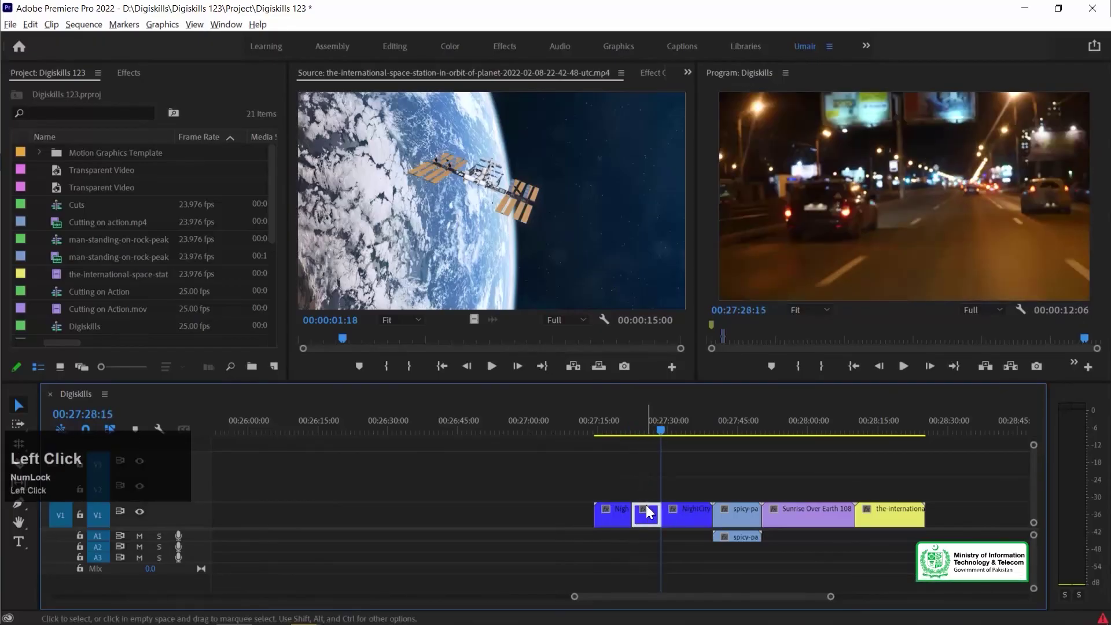
pyautogui.hotkey('shift', 'Delete')
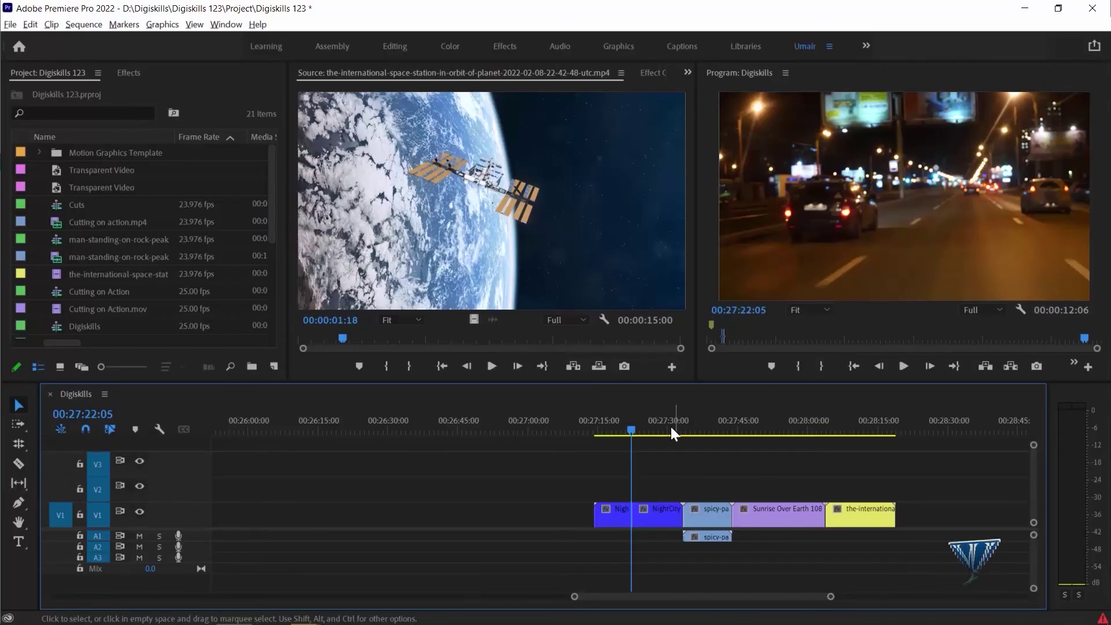
pyautogui.moveTo(683, 508); pyautogui.dragTo(681, 502)
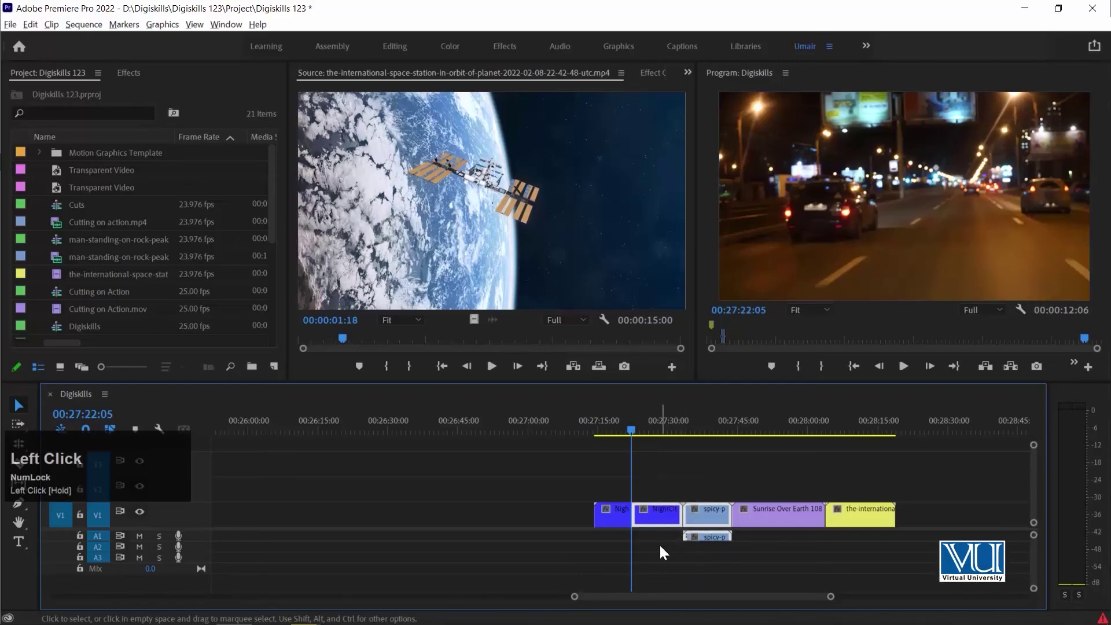
pyautogui.hotkey('shift', 'Delete')
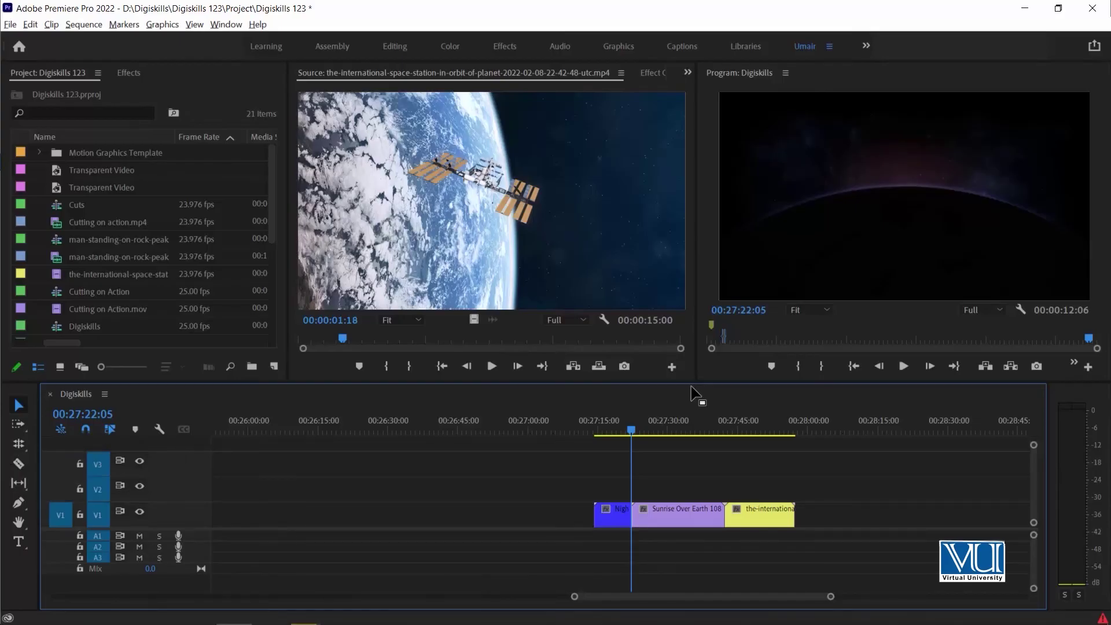
# - Try ripple deleting the Sunrise Over Earth clip after marking its range, and undo the deletion
pyautogui.press('x')
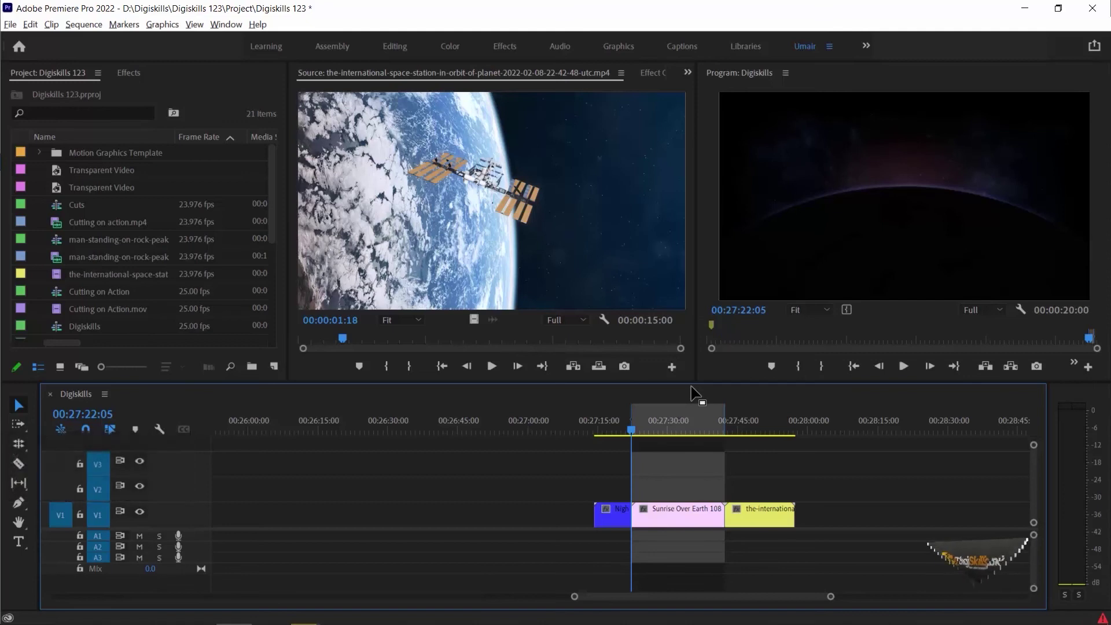
pyautogui.press('d')
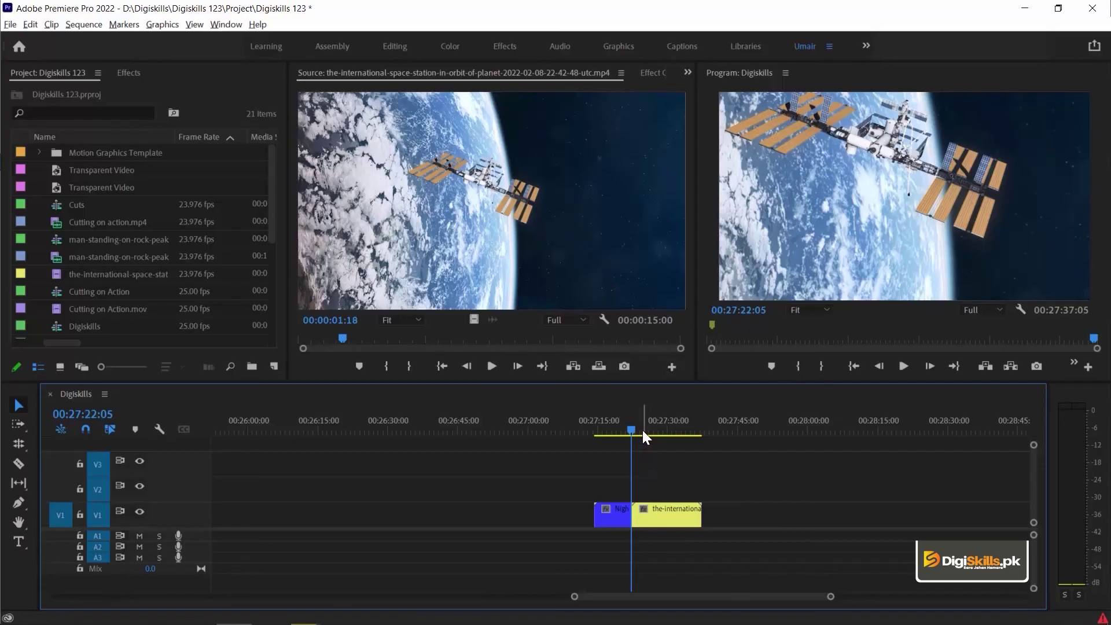
pyautogui.hotkey('ctrl', 'z')
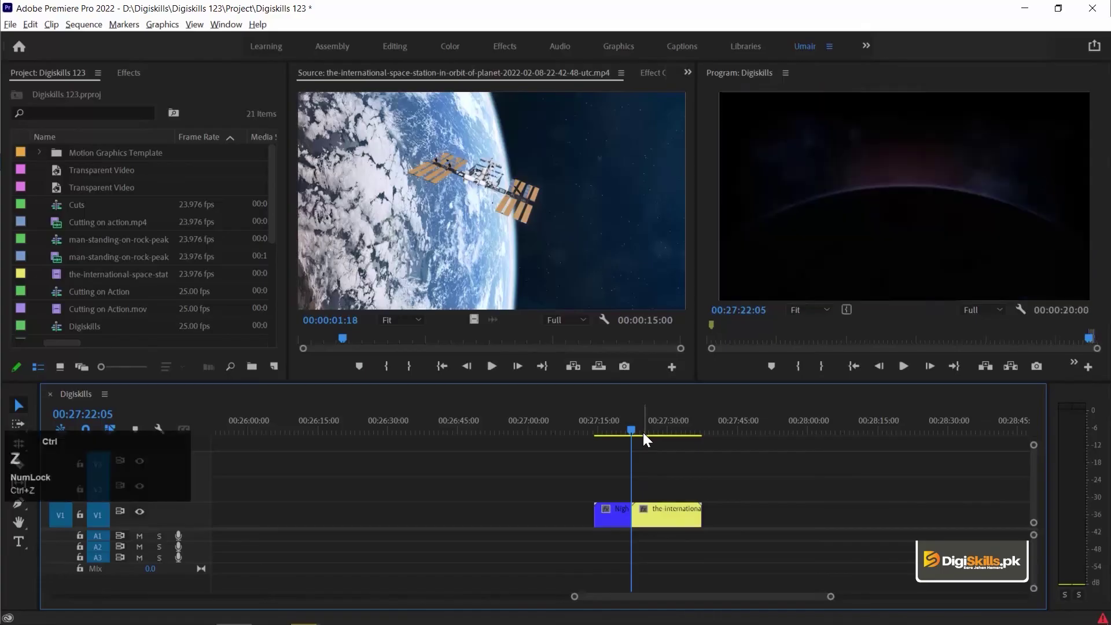
# - Copy the last three V1 clips and paste them three times in succession, starting at the sequence end, 00:27:57:05
pyautogui.press('-')
pyautogui.click(727, 462)
pyautogui.moveTo(728, 462); pyautogui.dragTo(584, 515)
pyautogui.press('End')
pyautogui.hotkey('ctrl', 'c')
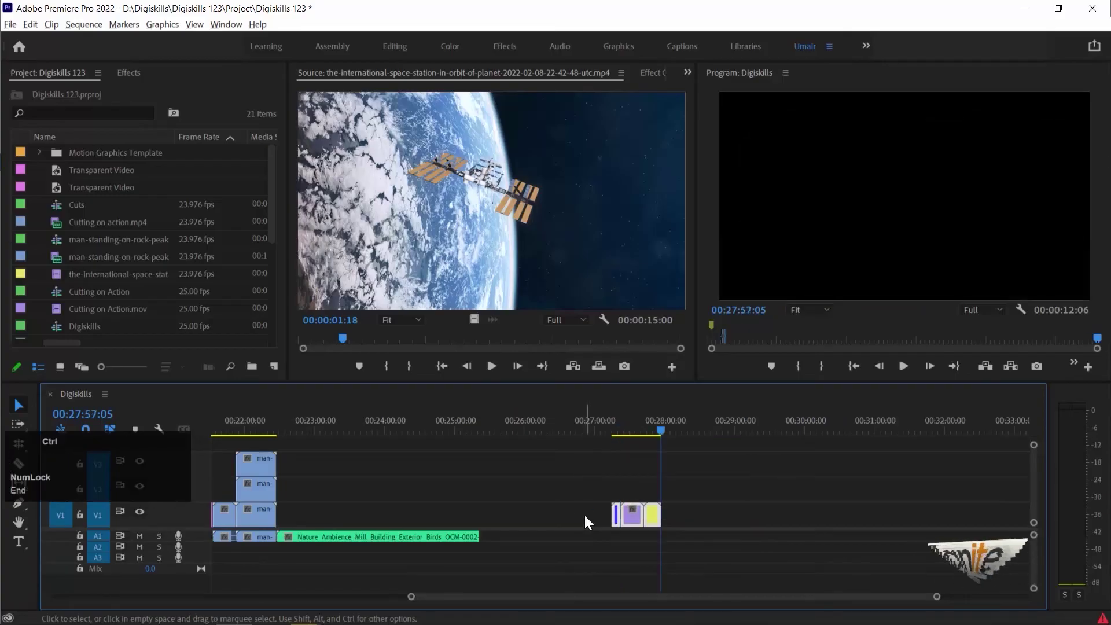
pyautogui.hotkey('ctrl', 'v')
pyautogui.hotkey('ctrl', 'v')
pyautogui.hotkey('ctrl', 'v')
# - With the Ripple Edit Tool, trim about 8 seconds off the start of the first space station clip at 00:27:42:05
pyautogui.click(643, 428)
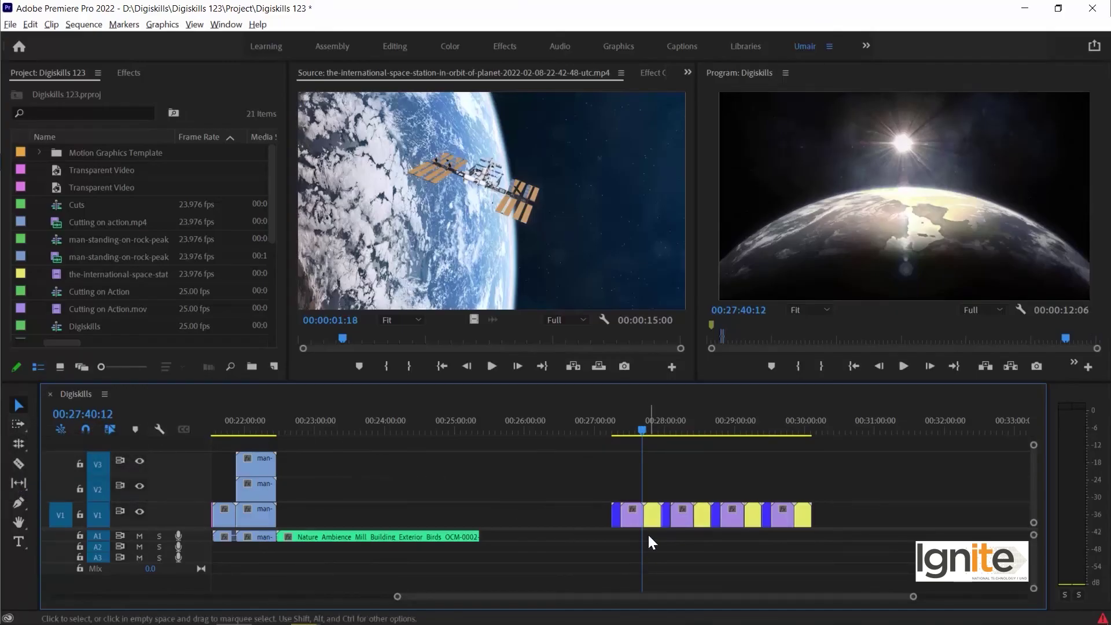
pyautogui.press('=')
pyautogui.press('=')
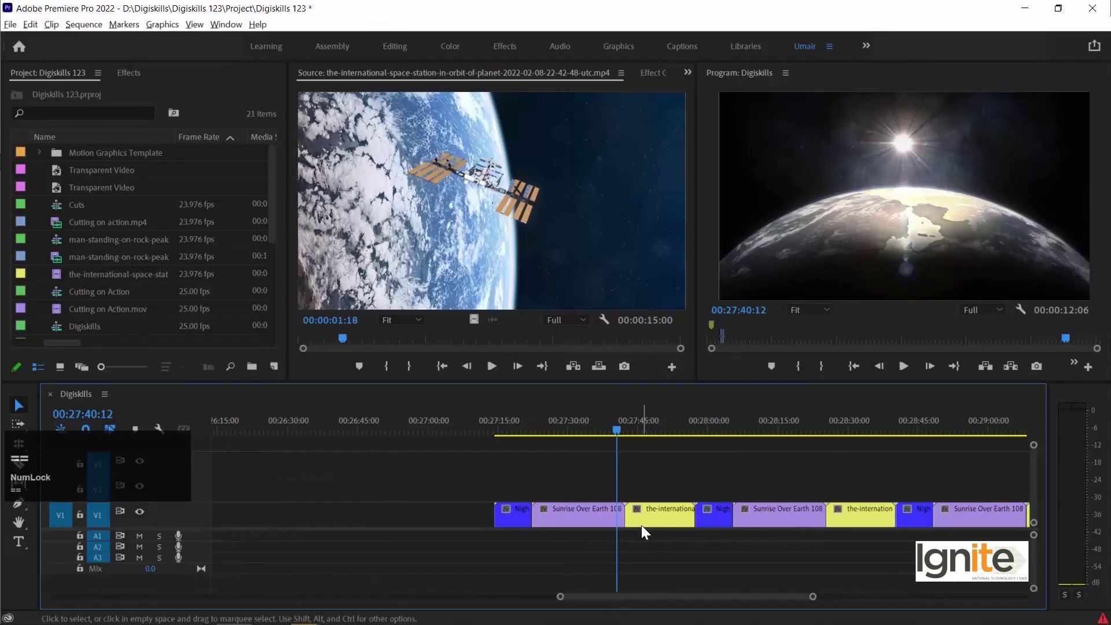
pyautogui.press('Down')
pyautogui.press('b')
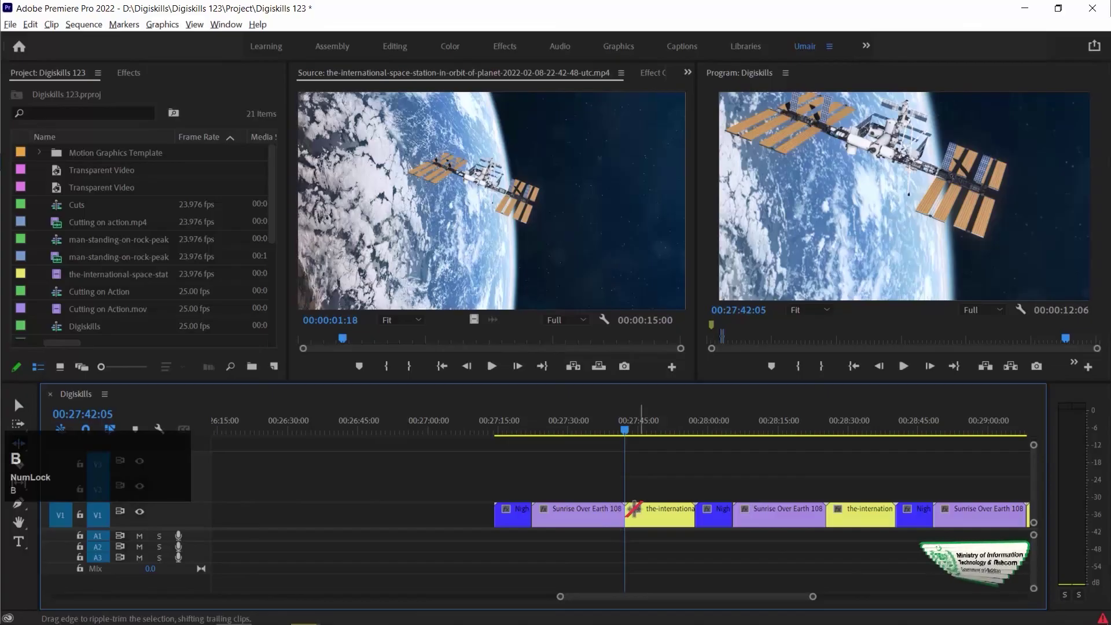
pyautogui.click(626, 512)
pyautogui.moveTo(626, 512); pyautogui.dragTo(661, 514)
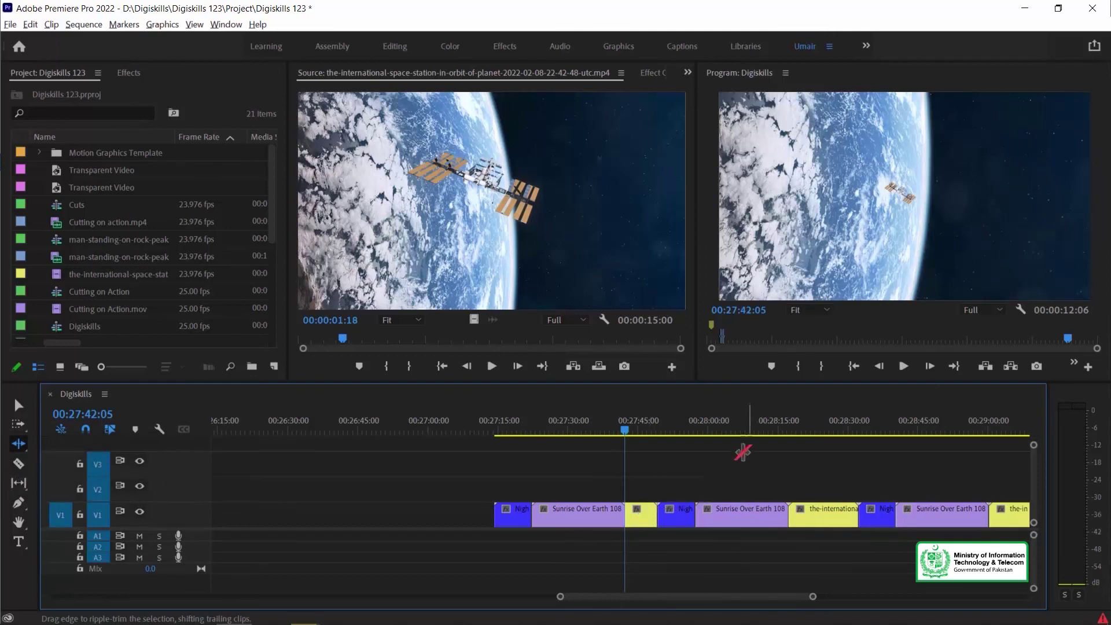
# - With the Rolling Edit Tool, shift the cut between the first Sunrise Over Earth and space station clips about 5 seconds earlier
pyautogui.click(626, 427)
pyautogui.press('n')
pyautogui.moveTo(624, 515); pyautogui.dragTo(600, 520)
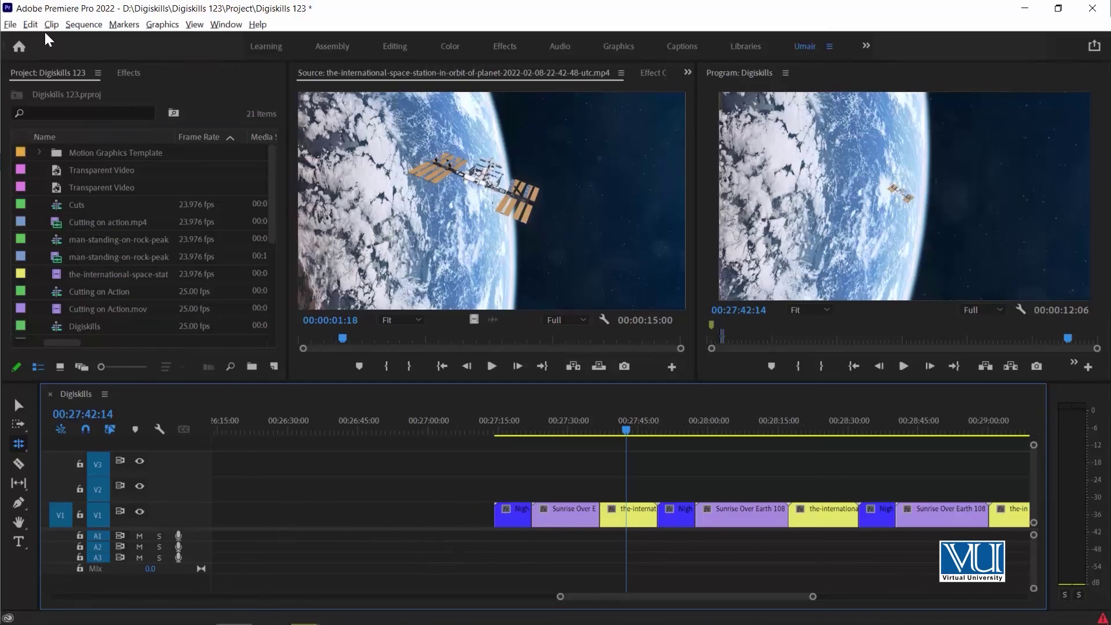
# - Reopen the Keyboard Shortcuts editor, search its commands for "rename", and reposition the window
pyautogui.click(30, 24)
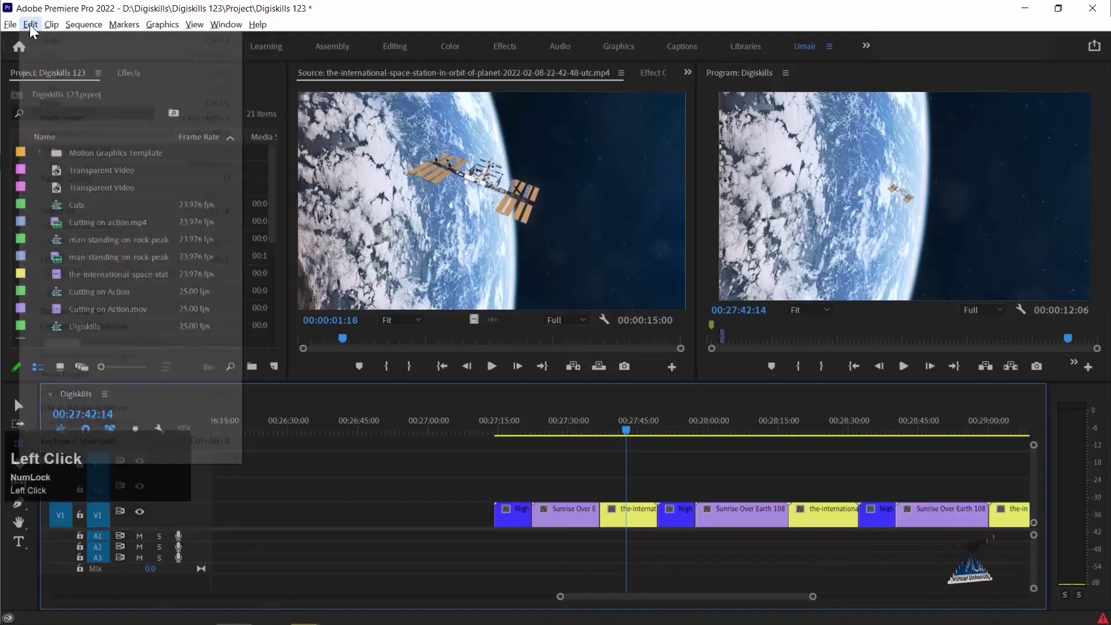
pyautogui.click(154, 440)
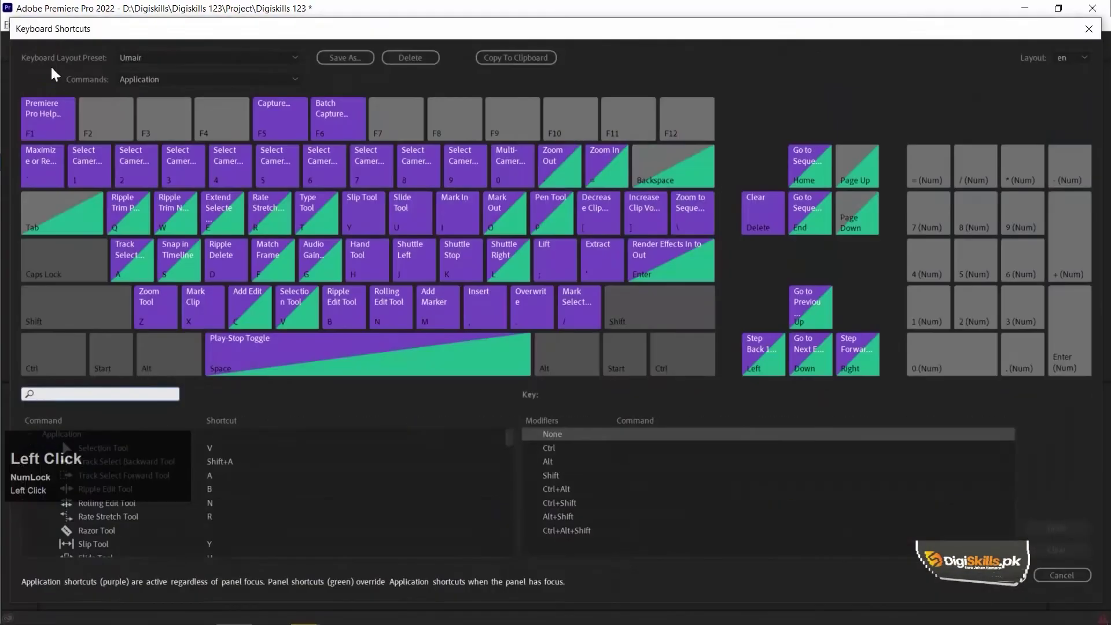
pyautogui.click(80, 389)
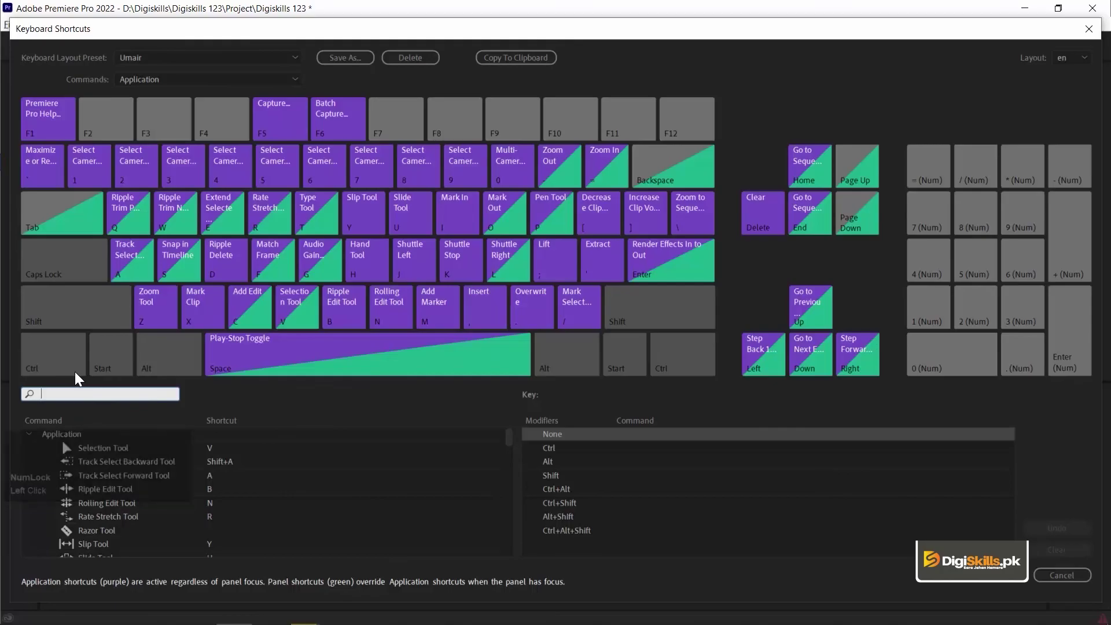
pyautogui.write('rename')
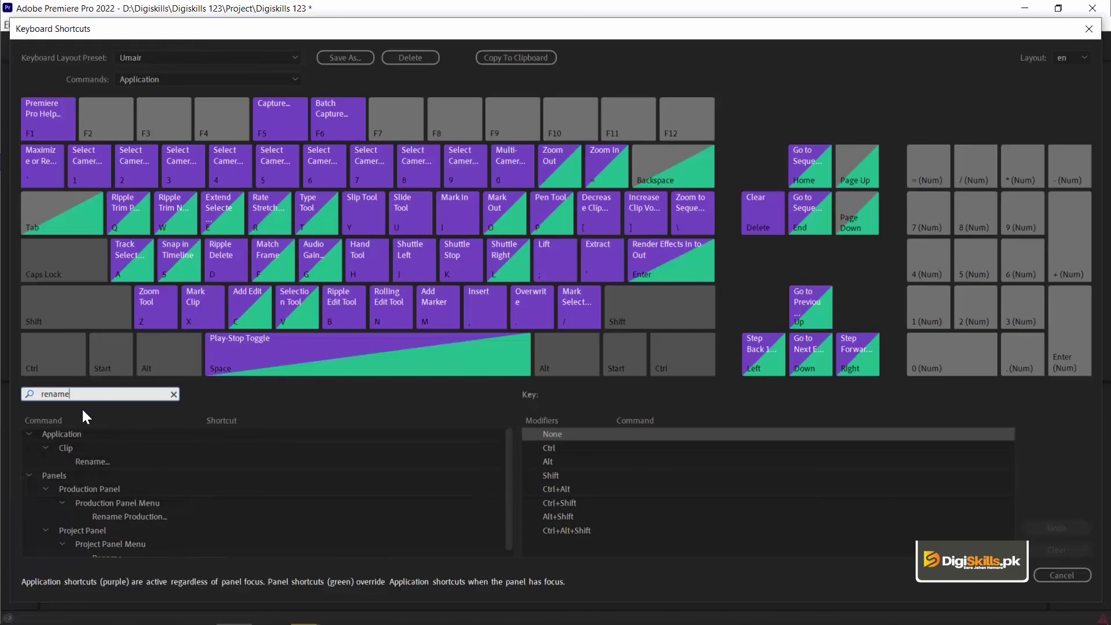
pyautogui.moveTo(86, 28); pyautogui.dragTo(275, 28)
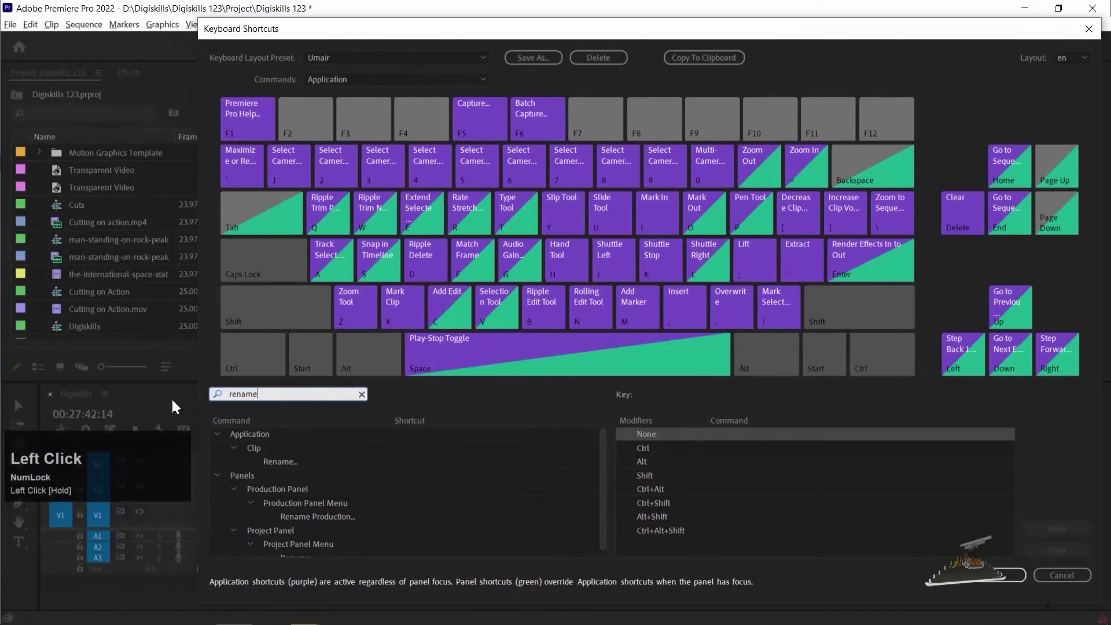
# - Assign the shortcut Shift+R to the application-level Clip Rename command and apply the keyboard changes
pyautogui.click(415, 460)
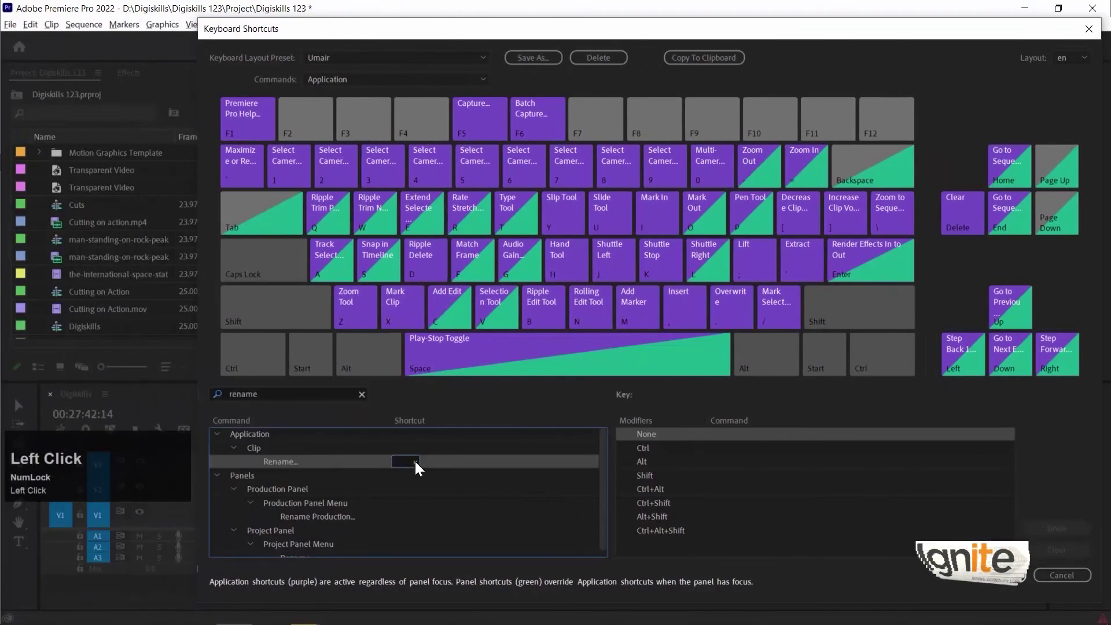
pyautogui.hotkey('shift', 'r')
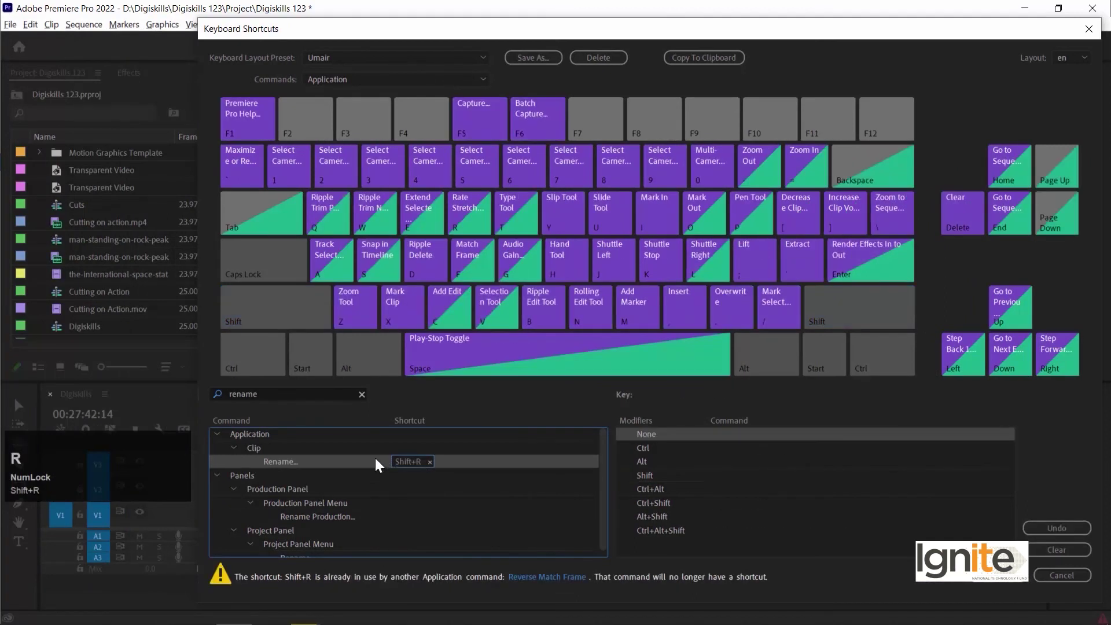
pyautogui.click(1005, 575)
# - Place the first Transparent Video item on V2 above the start of the V1 clips and move the playhead to 00:27:22:15
pyautogui.moveTo(101, 170); pyautogui.dragTo(581, 483)
pyautogui.press('v')
pyautogui.click(534, 431)
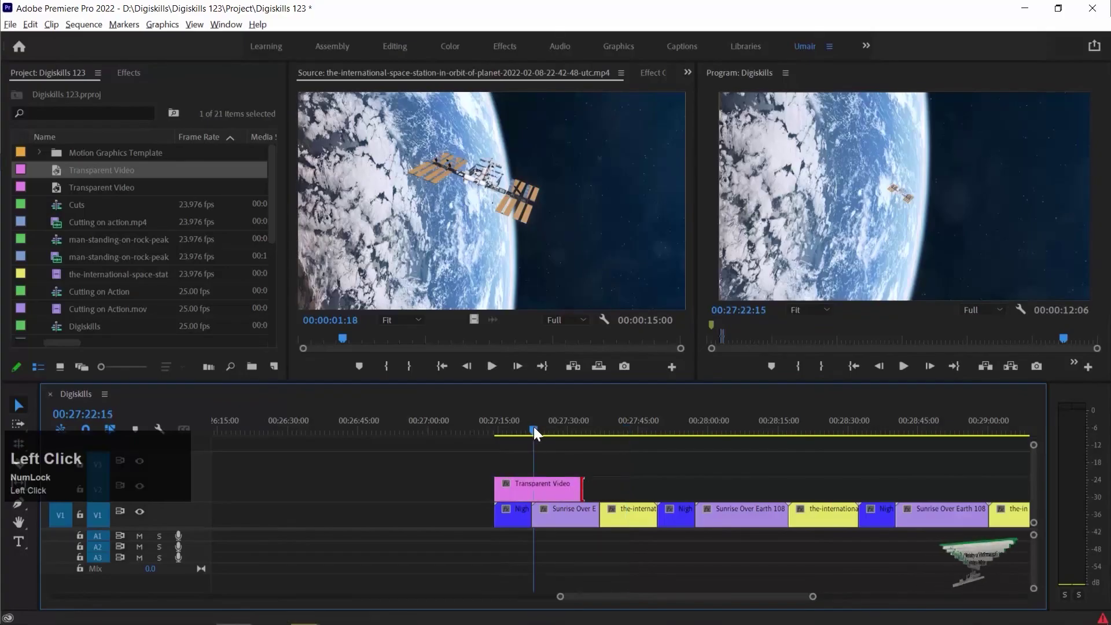
# - Rename the Transparent Video clip on V2 as "Add new shot"
pyautogui.click(534, 484)
pyautogui.hotkey('shift', 'r')
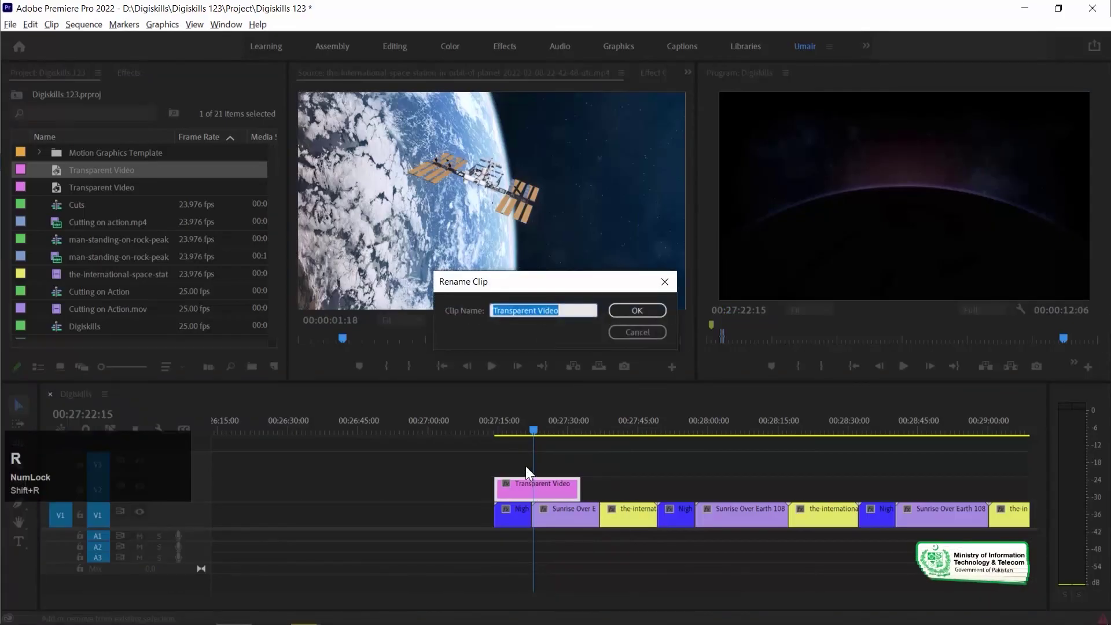
pyautogui.write('Add new shot')
pyautogui.press('Return')
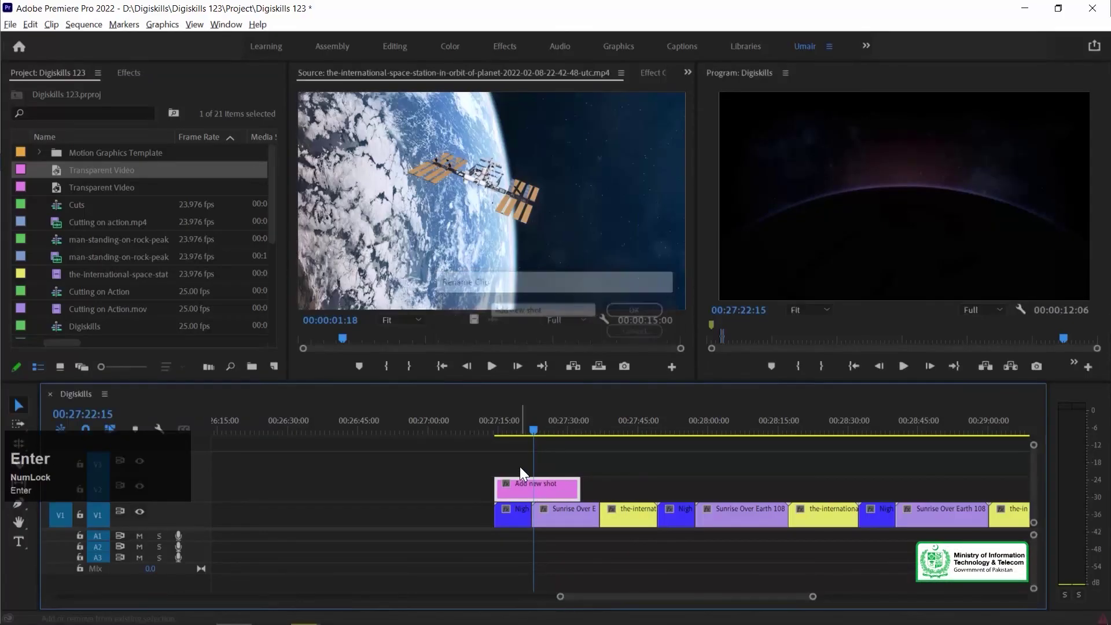
# - Duplicate the "Add new shot" clip directly after the original on V2 and move the playhead to 00:27:41:24
pyautogui.press('alt')
pyautogui.moveTo(516, 487); pyautogui.dragTo(640, 481)
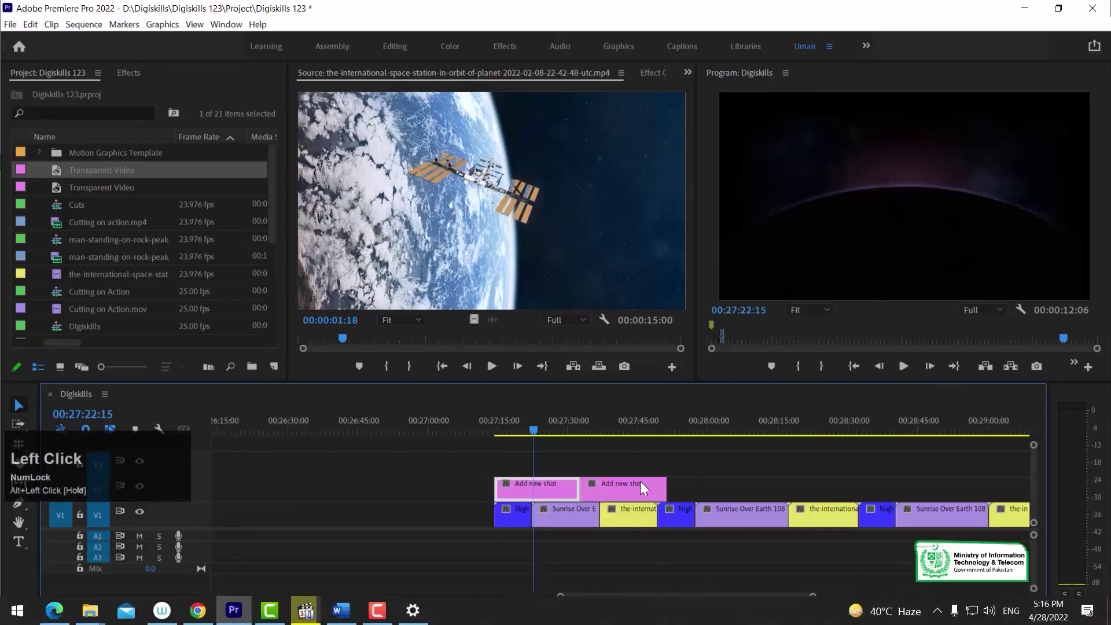
pyautogui.click(624, 427)
# - Bring up the Rename Clip dialog for the duplicated V2 clip and accept its existing name
pyautogui.click(617, 486)
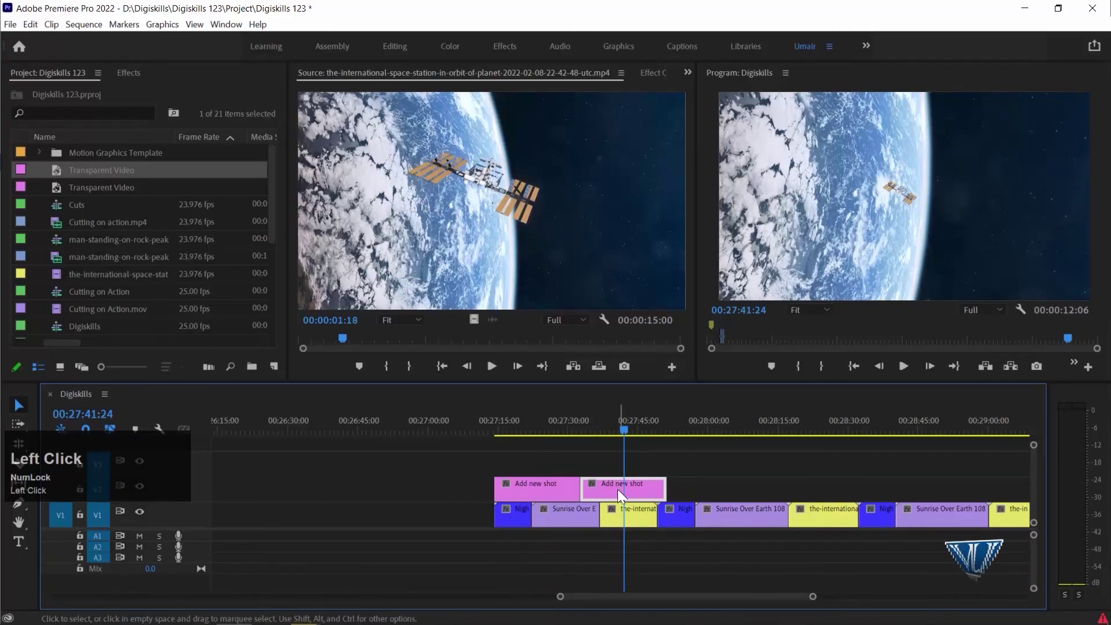
pyautogui.hotkey('shift', 'r')
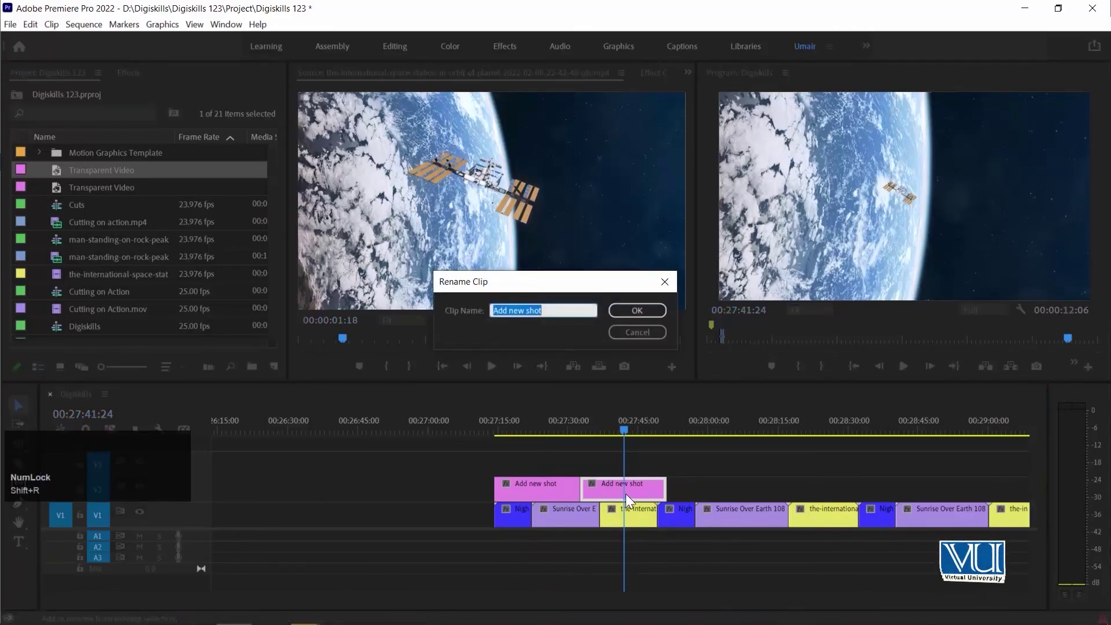
pyautogui.press('Return')
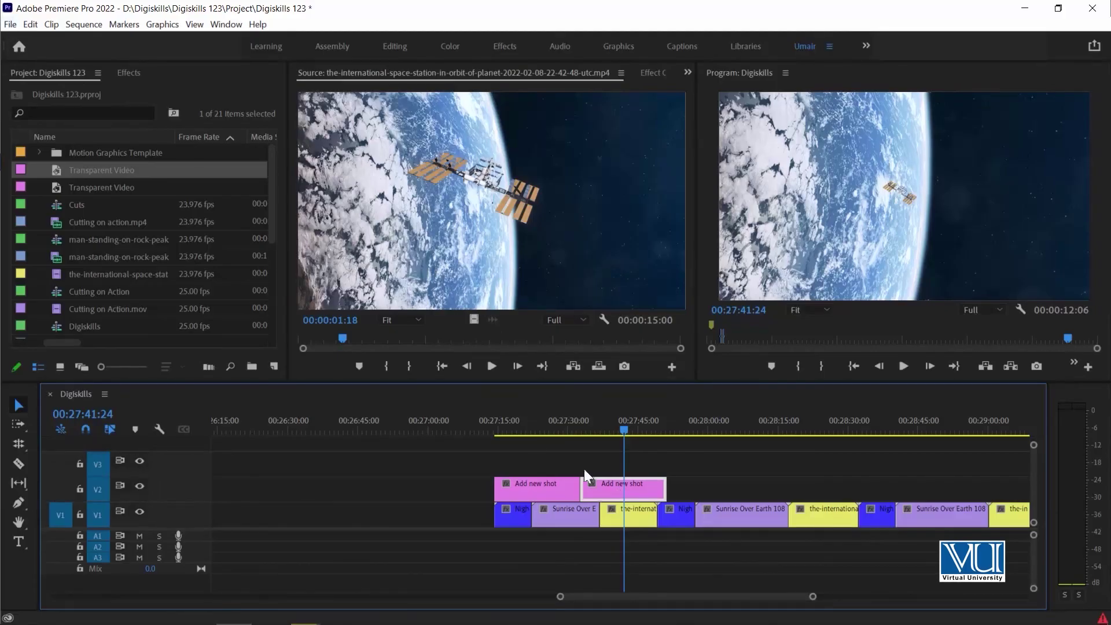
# - Reopen the Keyboard Shortcuts editor and browse through the list of application commands
pyautogui.hotkey('ctrl', 'alt', 'k')
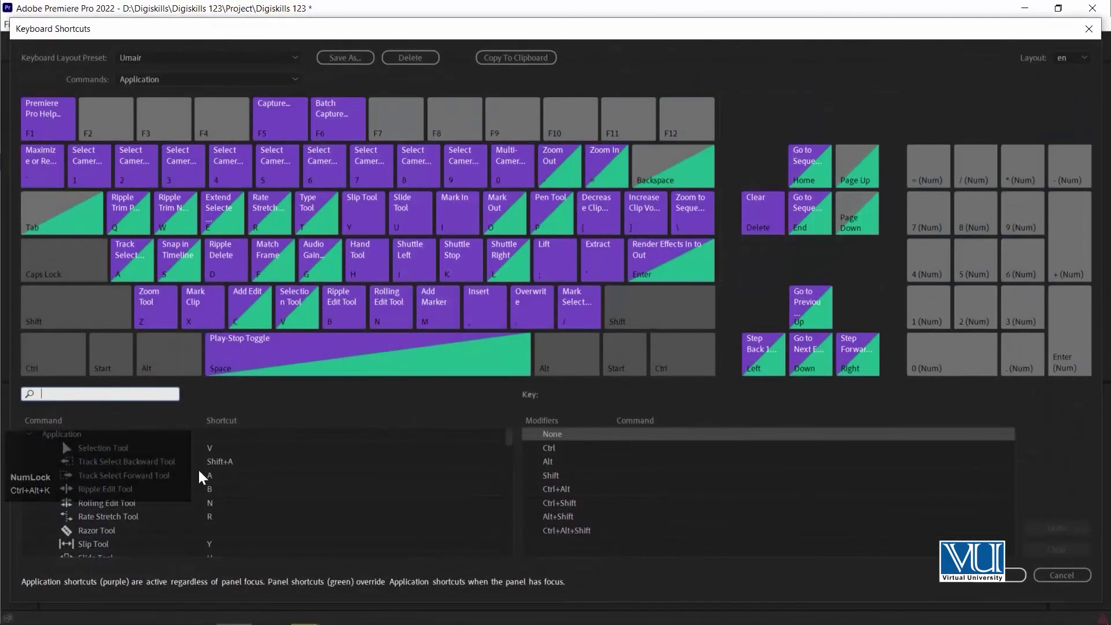
pyautogui.moveTo(508, 436); pyautogui.dragTo(508, 447)
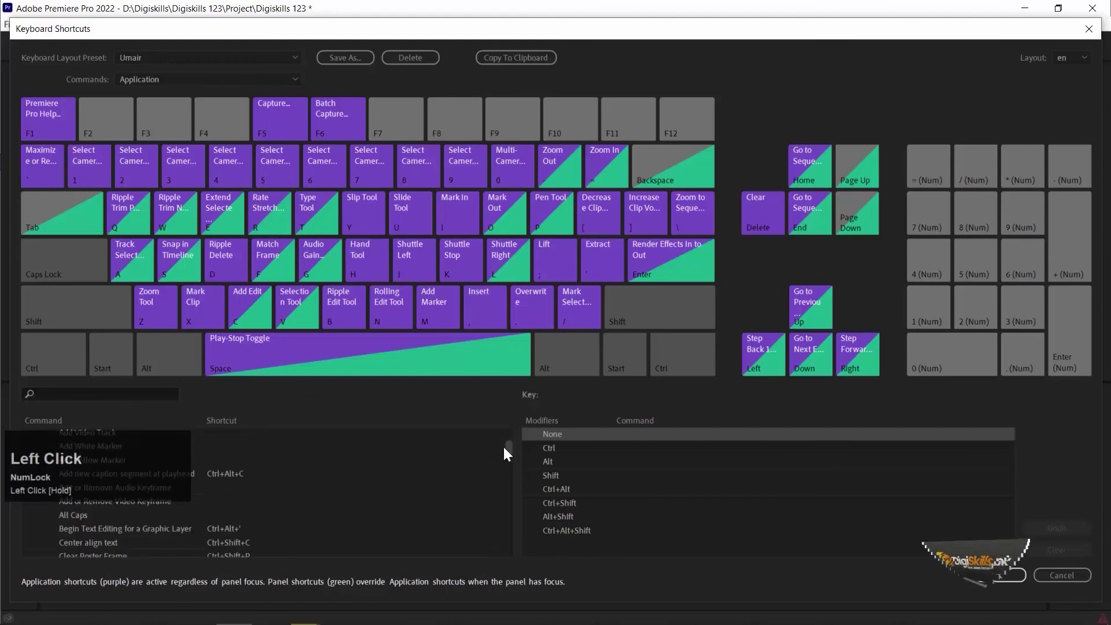